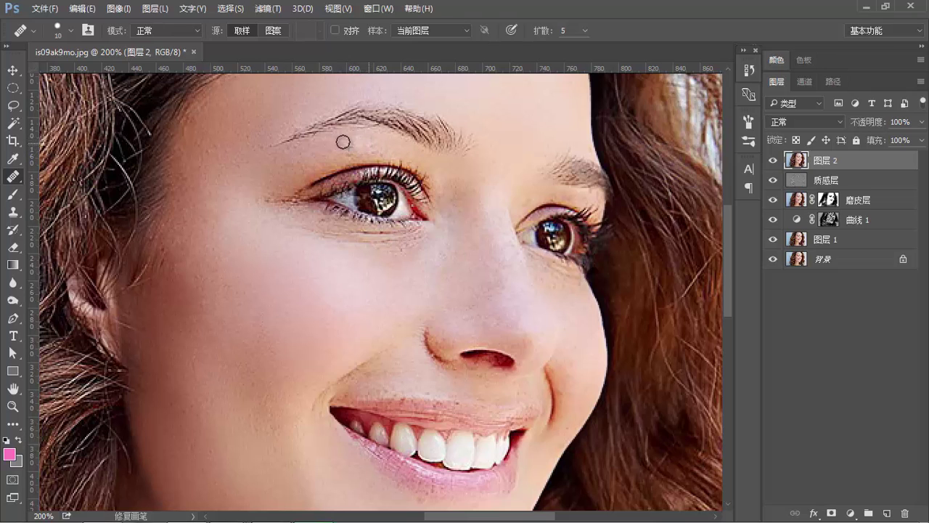
Step: Heal the small spots under the left eyebrow on 图层 2 with the Healing Brush
{"action": "left_click_drag", "start_coordinate": [350, 147], "coordinate": [328, 147]}
{"action": "left_click", "coordinate": [748, 70]}
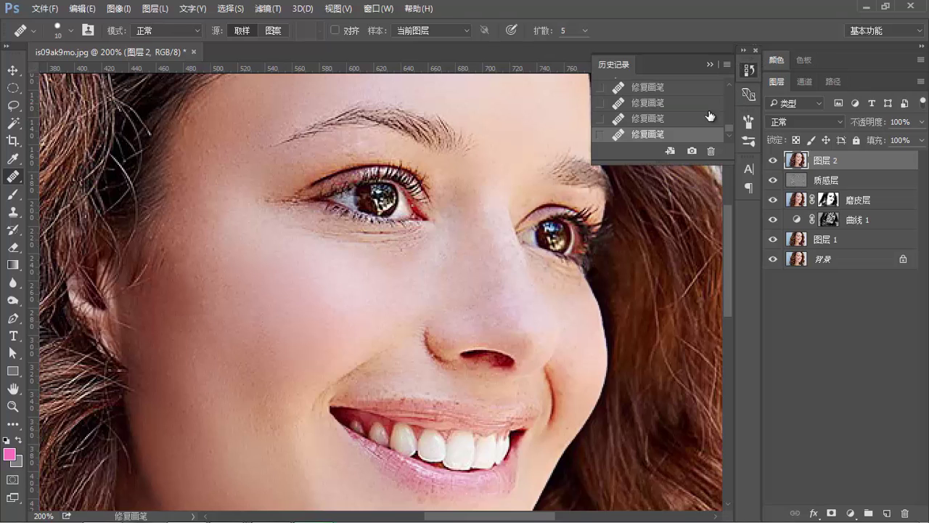
{"action": "left_click", "coordinate": [711, 64]}
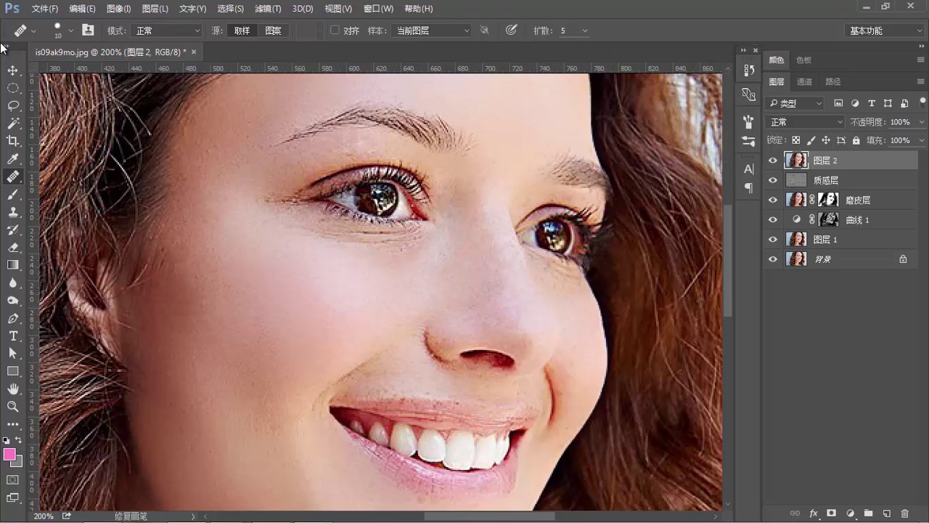
{"action": "left_click", "coordinate": [13, 71]}
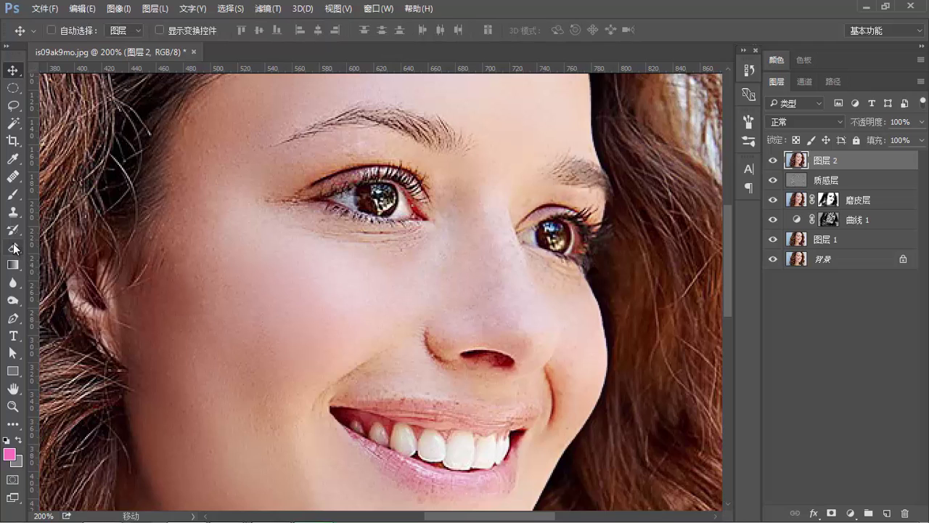
Step: Switch to the Spot Healing Brush and zoom in to 500% on the left eye
{"action": "left_click", "coordinate": [14, 177]}
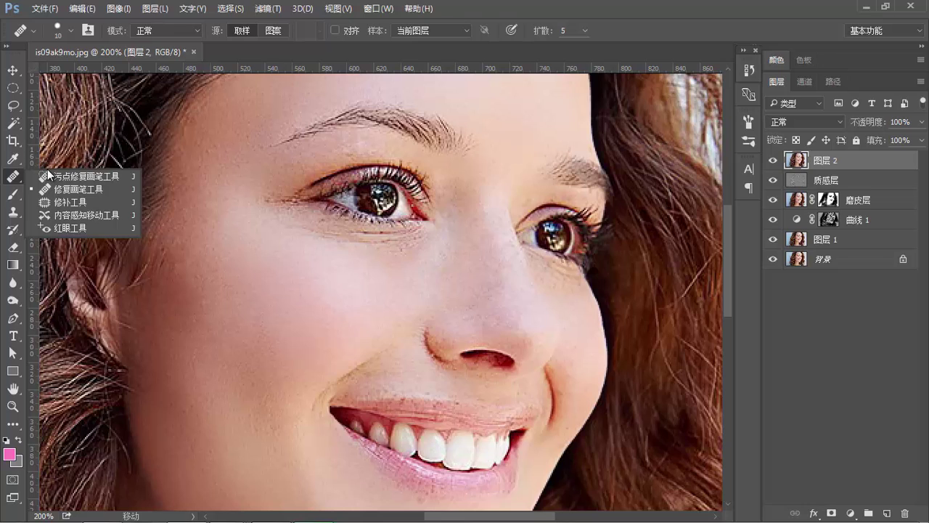
{"action": "left_click", "coordinate": [88, 176]}
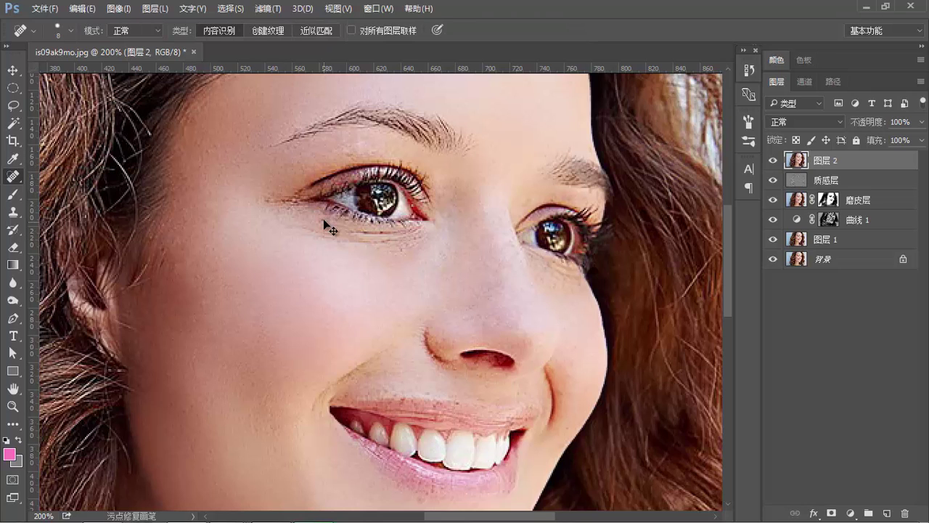
{"action": "key", "text": "z"}
{"action": "mouse_move", "coordinate": [346, 249]}
{"action": "left_mouse_down"}
{"action": "mouse_move", "coordinate": [377, 263]}
{"action": "mouse_move", "coordinate": [363, 253]}
{"action": "left_mouse_up"}
{"action": "key", "text": "j"}
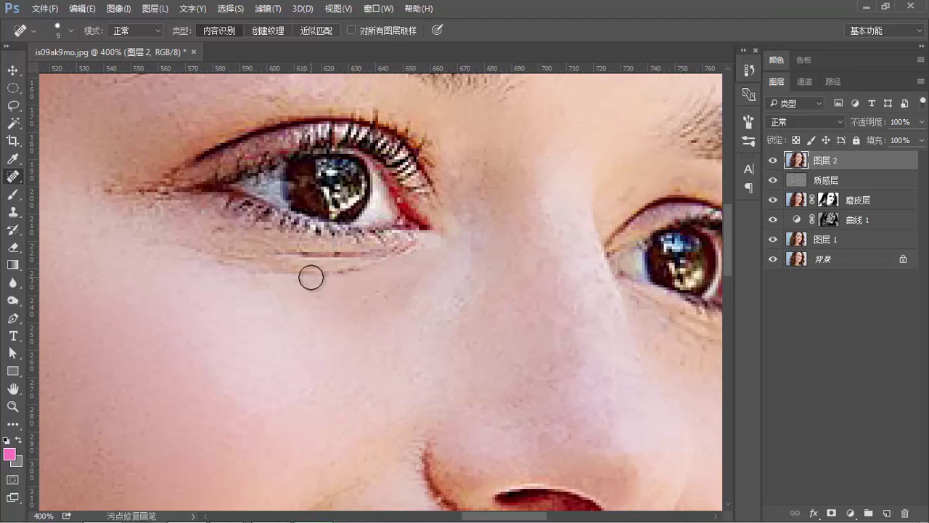
{"action": "scroll", "coordinate": [311, 276], "scroll_direction": "up", "scroll_amount": 1}
{"action": "scroll", "coordinate": [311, 278], "scroll_direction": "up", "scroll_amount": 1}
{"action": "left_click_drag", "start_coordinate": [311, 274], "coordinate": [344, 284]}
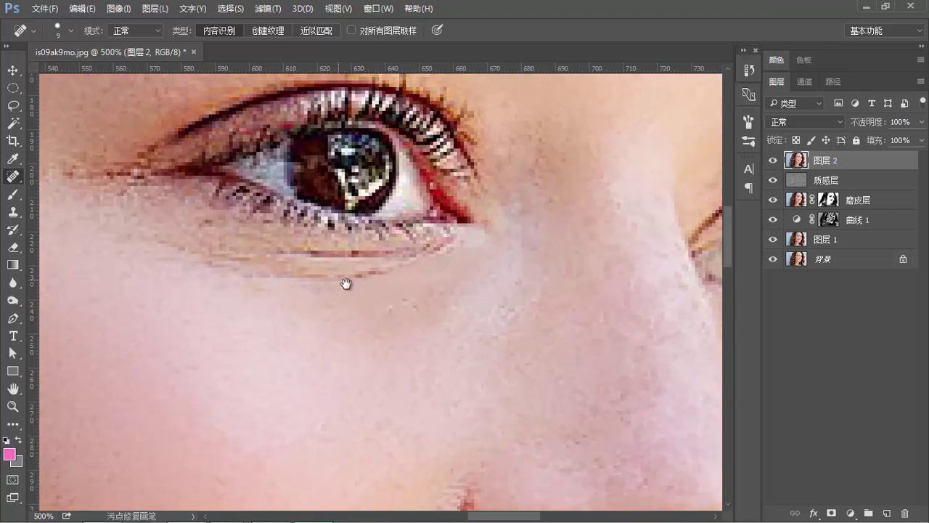
Step: Paint out the creases and fine lines beneath the left eye on 图层 2
{"action": "left_click_drag", "start_coordinate": [464, 251], "coordinate": [229, 285]}
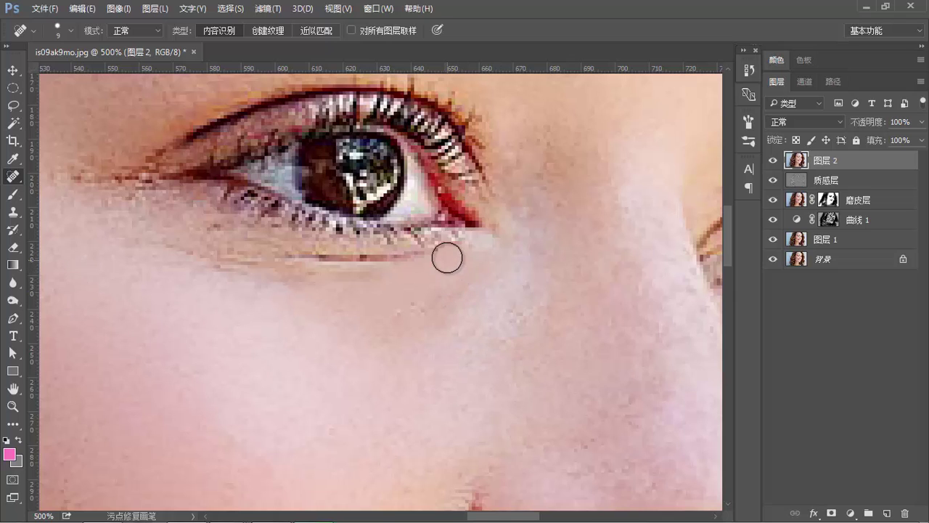
{"action": "left_click_drag", "start_coordinate": [443, 254], "coordinate": [247, 271]}
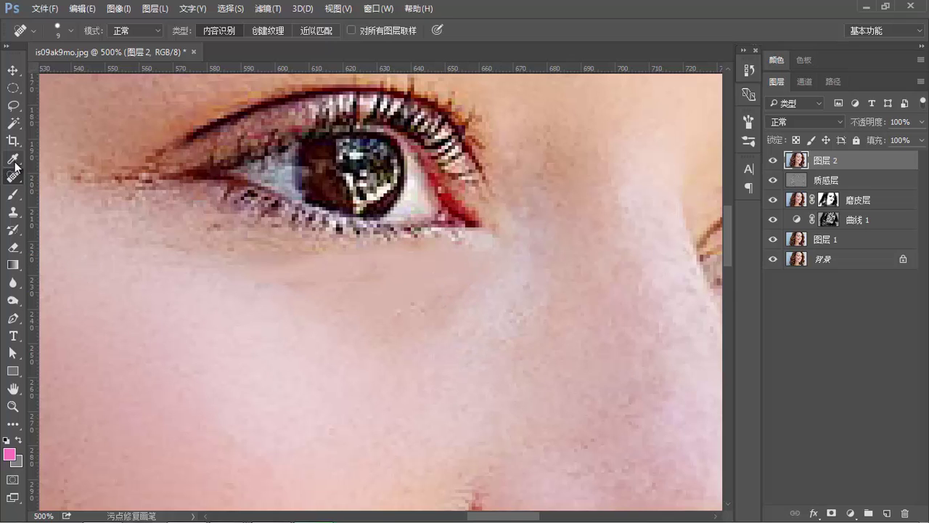
{"action": "left_click_drag", "start_coordinate": [379, 281], "coordinate": [273, 283]}
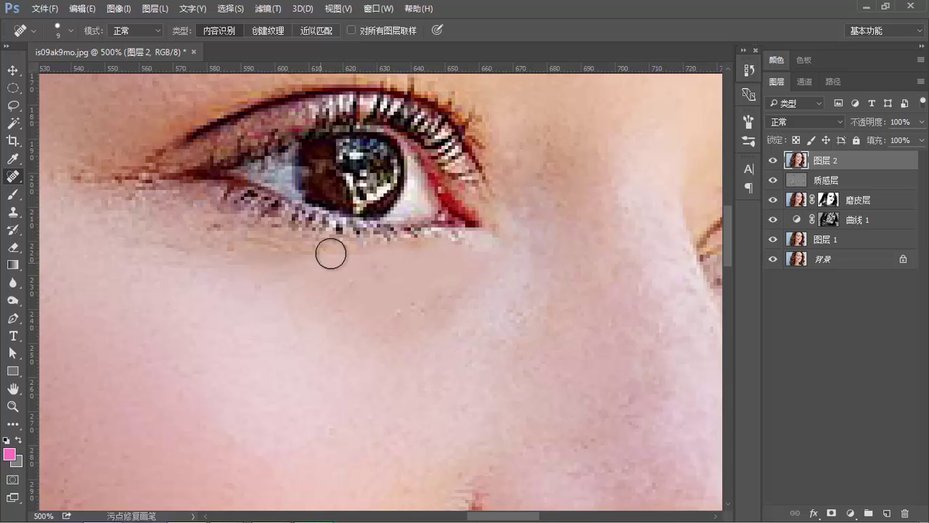
{"action": "left_click_drag", "start_coordinate": [330, 252], "coordinate": [55, 197]}
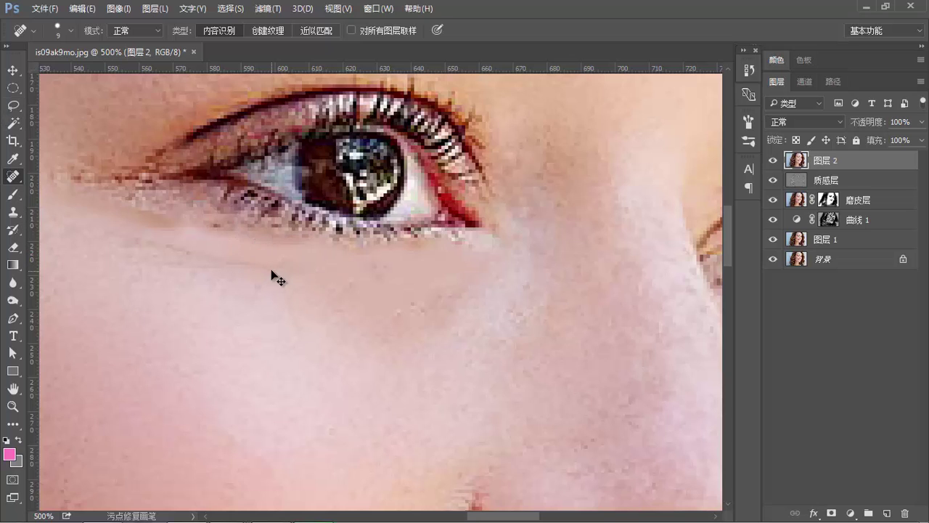
{"action": "left_click_drag", "start_coordinate": [323, 258], "coordinate": [76, 230]}
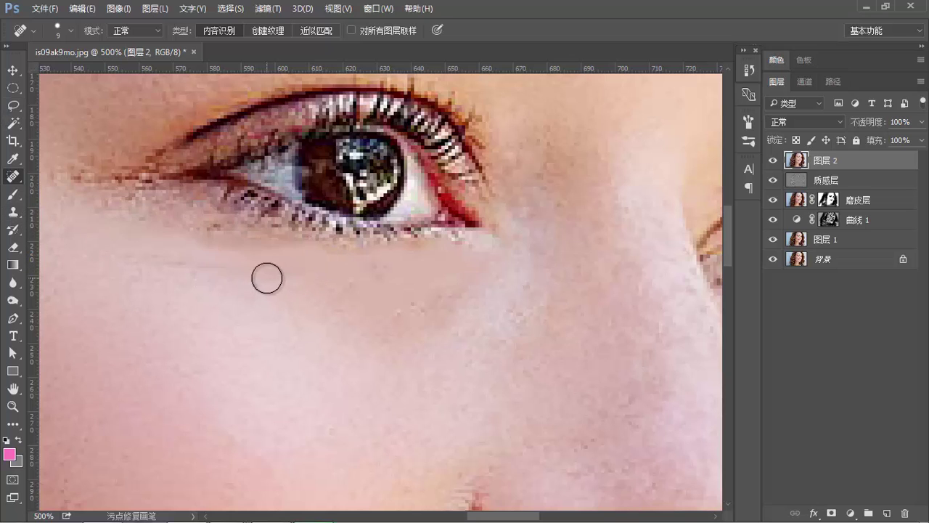
{"action": "left_click_drag", "start_coordinate": [266, 277], "coordinate": [145, 250]}
{"action": "mouse_move", "coordinate": [467, 289]}
{"action": "left_mouse_down"}
{"action": "mouse_move", "coordinate": [367, 303]}
{"action": "mouse_move", "coordinate": [264, 295]}
{"action": "left_mouse_up"}
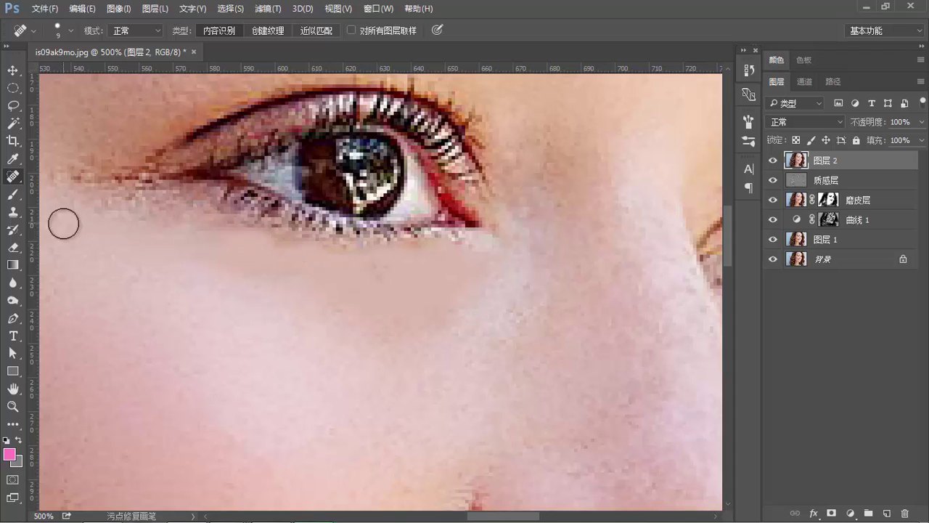
{"action": "left_click_drag", "start_coordinate": [356, 255], "coordinate": [334, 249]}
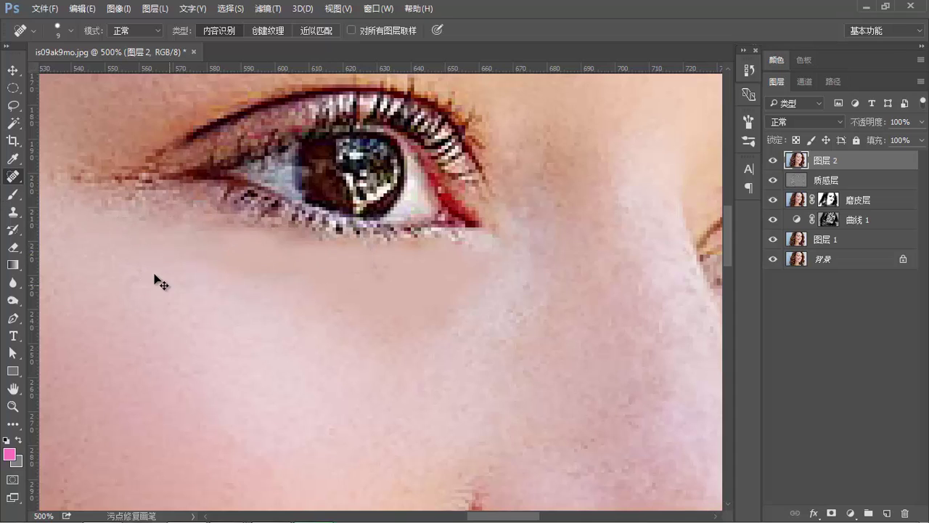
{"action": "key", "text": "ctrl+minus"}
{"action": "key", "text": "ctrl+minus"}
{"action": "key", "text": "ctrl+minus"}
{"action": "key", "text": "ctrl+minus"}
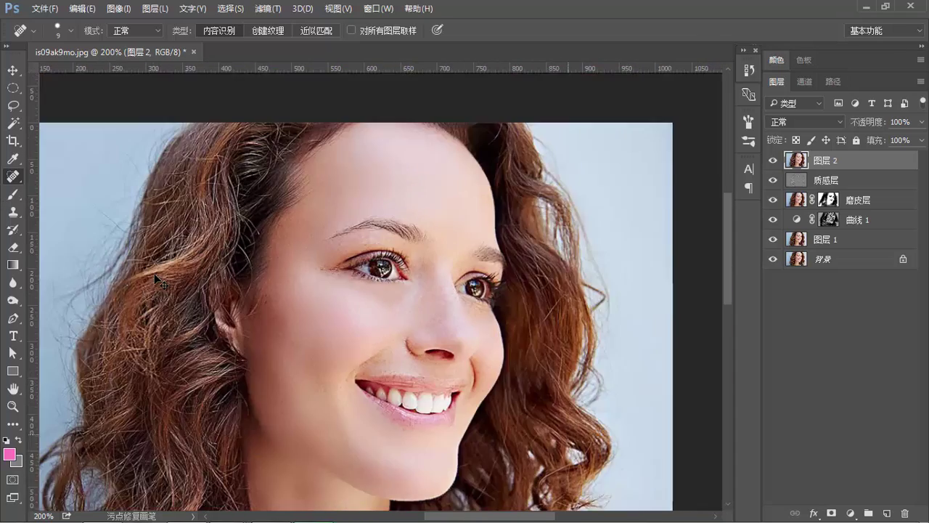
Step: Heal the remaining lines and spots along the left eye's lower lashes
{"action": "key", "text": "ctrl+plus"}
{"action": "key", "text": "ctrl+plus"}
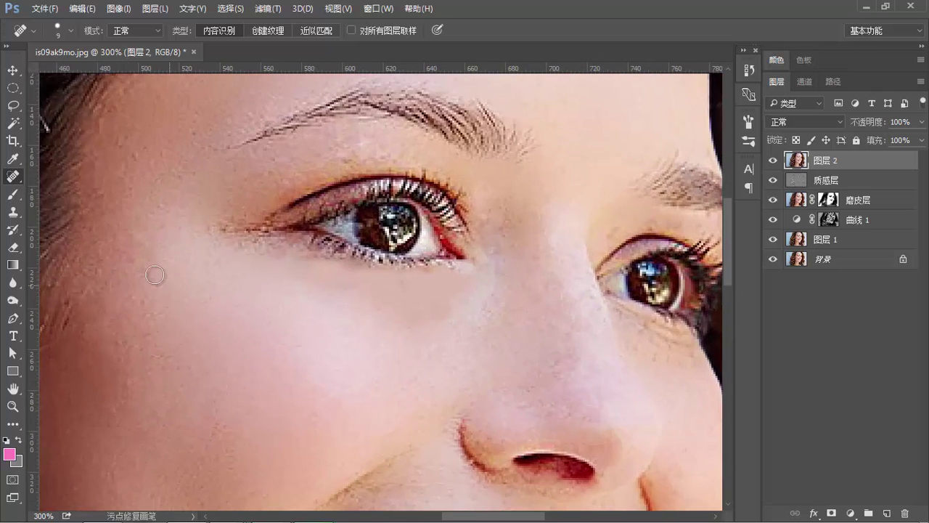
{"action": "left_click_drag", "start_coordinate": [333, 261], "coordinate": [286, 256]}
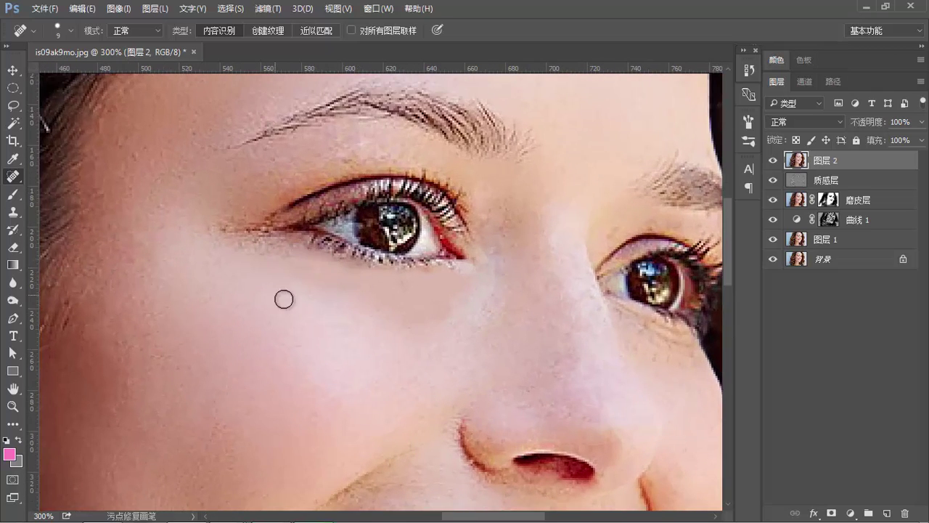
{"action": "left_click_drag", "start_coordinate": [363, 286], "coordinate": [281, 287]}
{"action": "left_click_drag", "start_coordinate": [396, 312], "coordinate": [334, 312]}
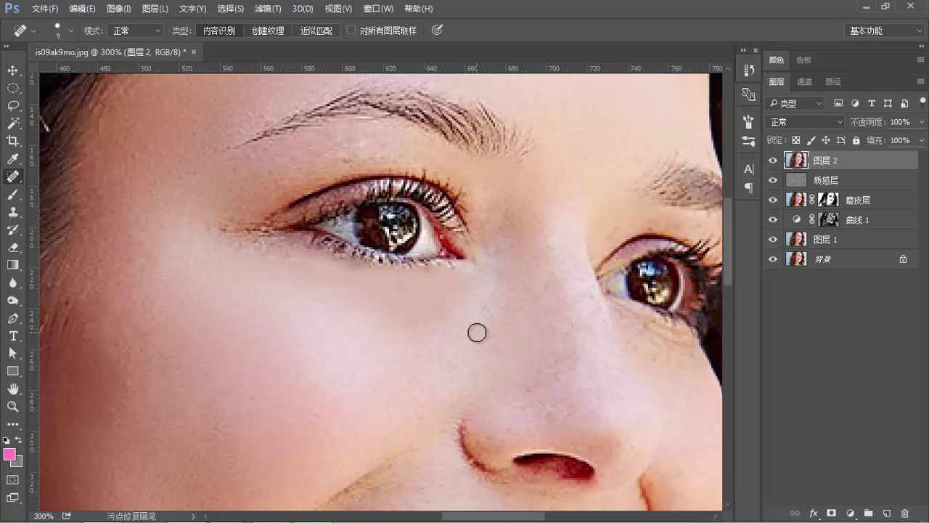
{"action": "left_click", "coordinate": [448, 314]}
{"action": "left_click", "coordinate": [369, 266]}
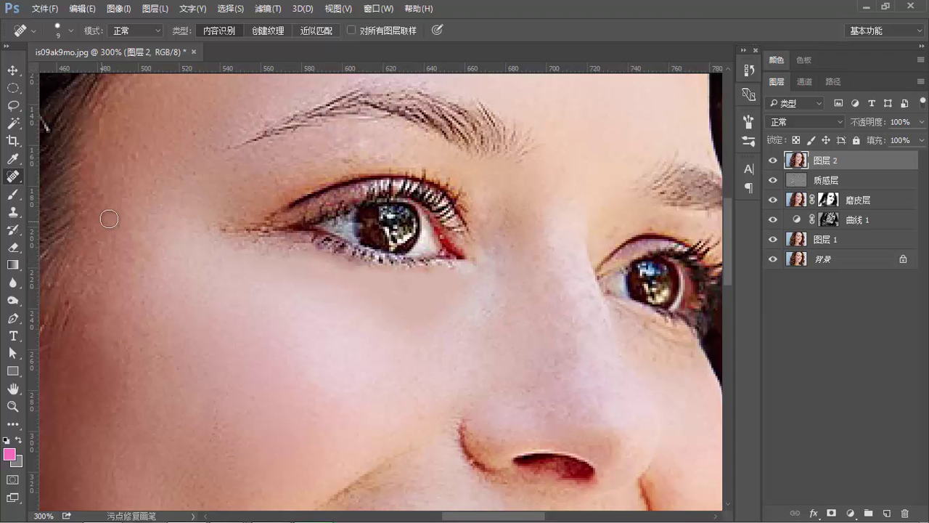
Step: Heal the shadowed crease and small blemish beneath the right eye
{"action": "left_click_drag", "start_coordinate": [510, 290], "coordinate": [268, 254]}
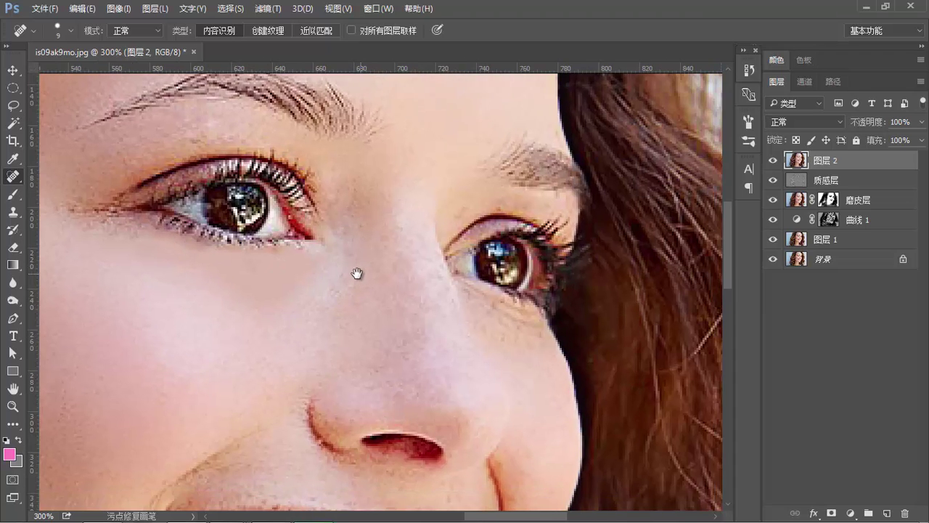
{"action": "key", "text": "ctrl+plus"}
{"action": "key", "text": "ctrl+plus"}
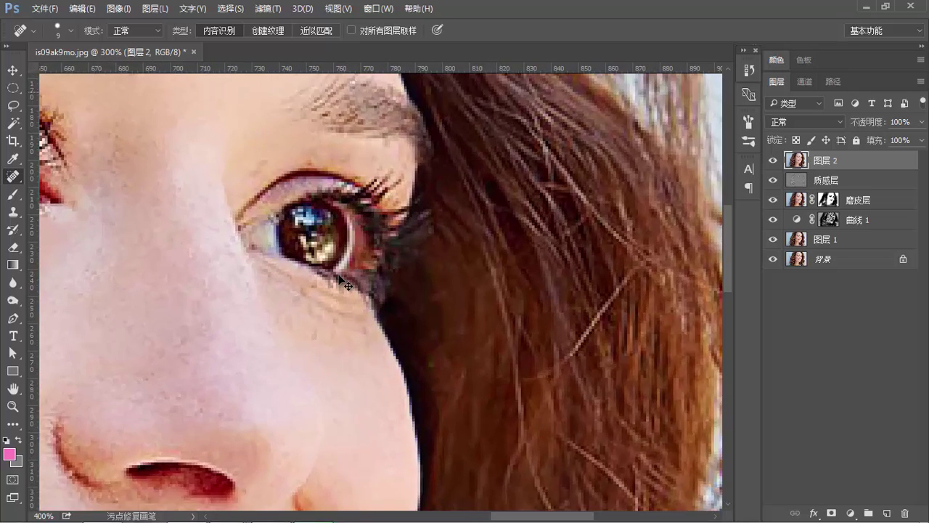
{"action": "left_click_drag", "start_coordinate": [247, 272], "coordinate": [378, 352]}
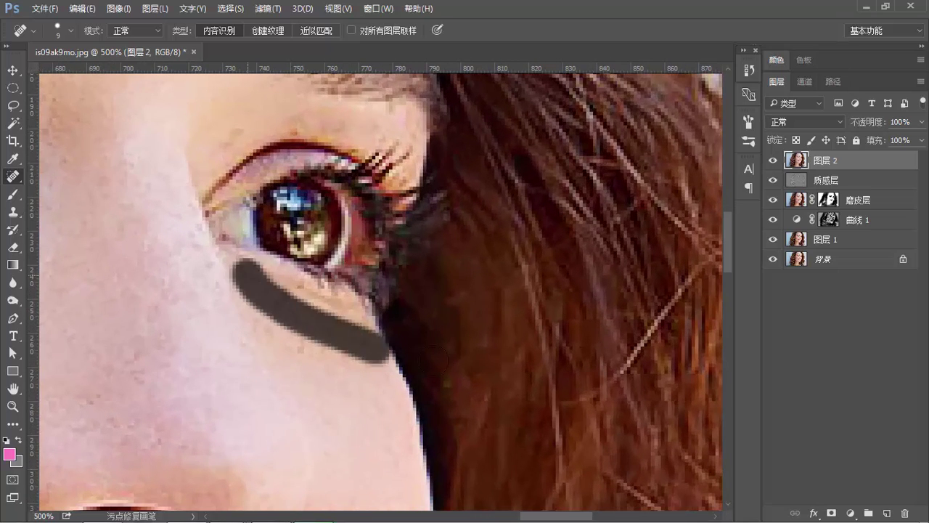
{"action": "left_click", "coordinate": [257, 308]}
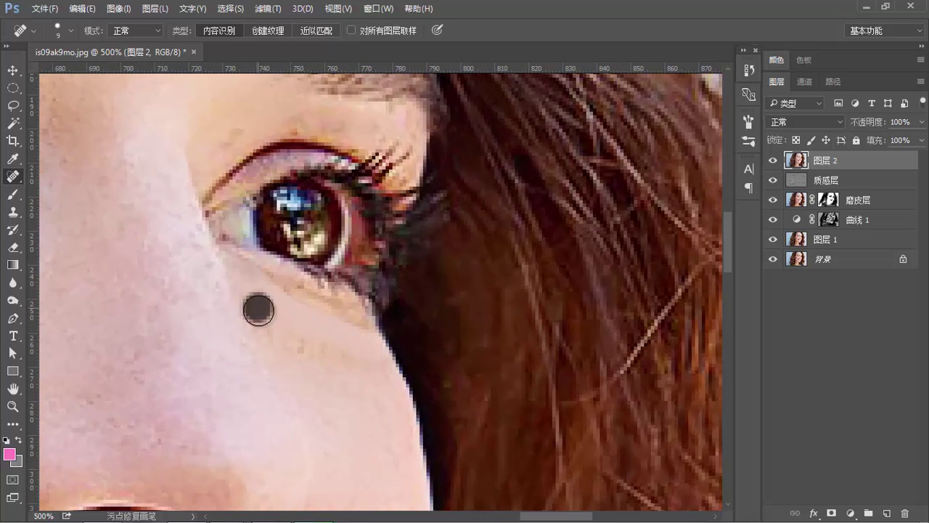
{"action": "left_click_drag", "start_coordinate": [290, 298], "coordinate": [270, 283]}
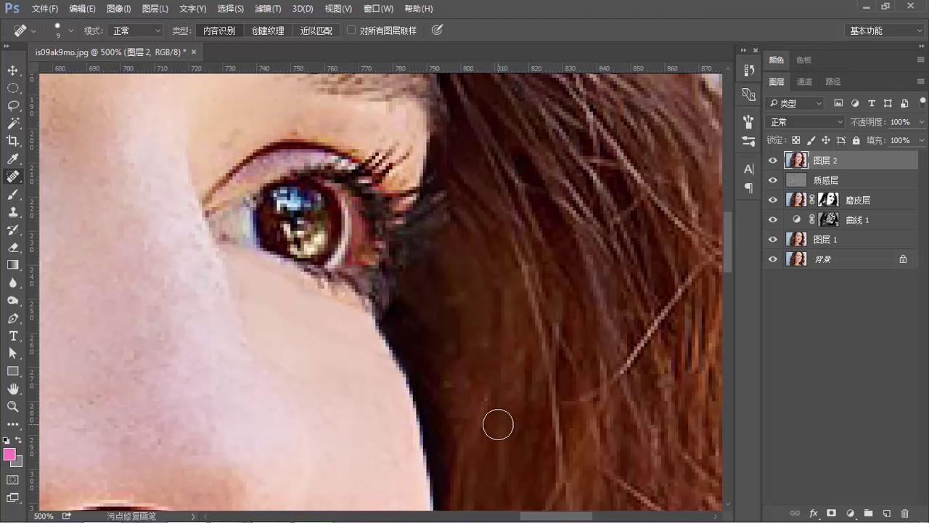
{"action": "key", "text": "ctrl+minus"}
{"action": "key", "text": "ctrl+minus"}
{"action": "key", "text": "ctrl+minus"}
{"action": "key", "text": "ctrl+minus"}
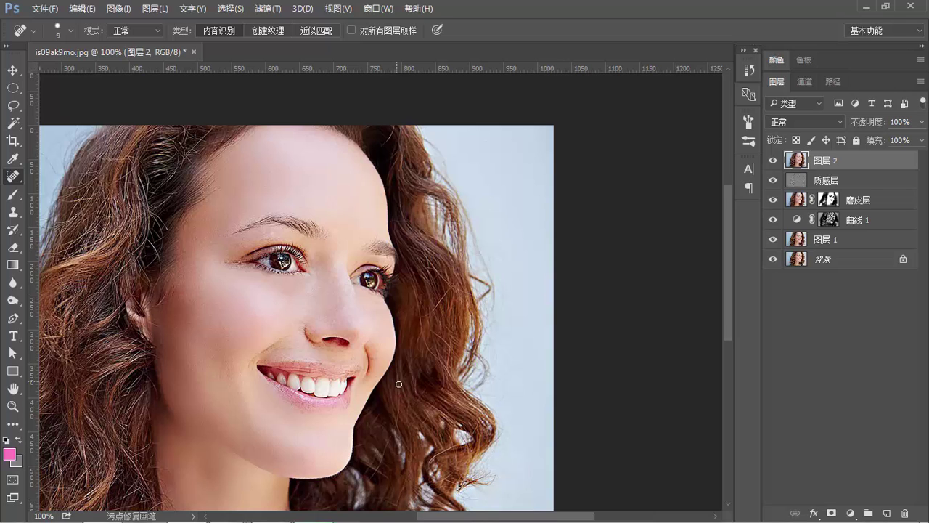
Step: Add a new blank layer, 图层 3, at the top of the stack above 图层 2
{"action": "left_click", "coordinate": [12, 70]}
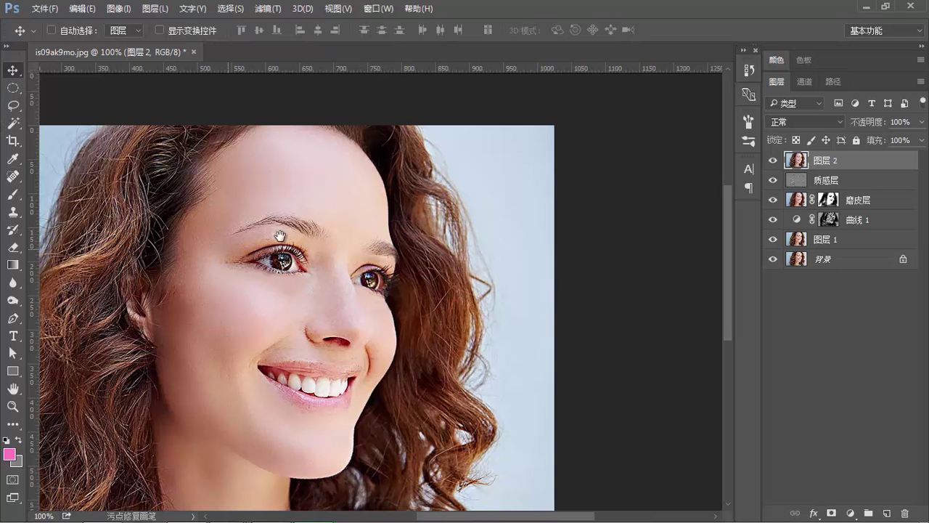
{"action": "left_click_drag", "start_coordinate": [226, 248], "coordinate": [322, 236]}
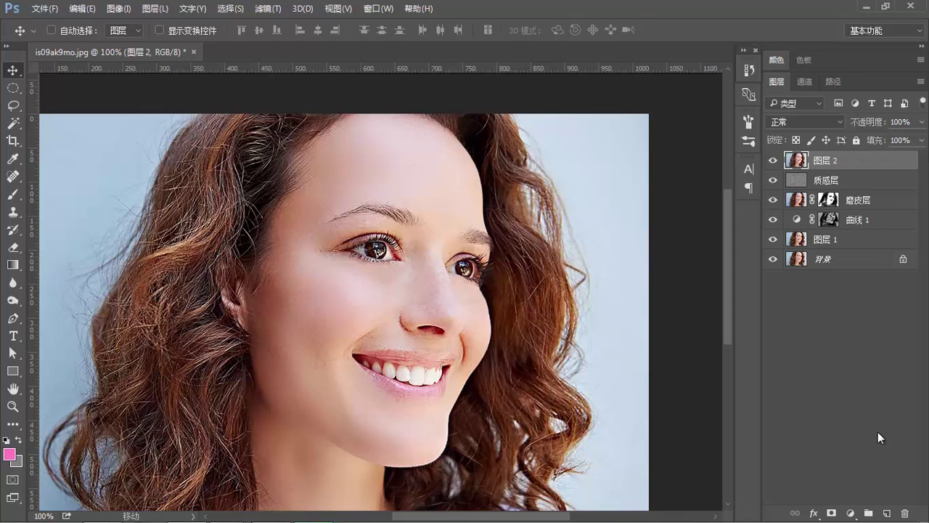
{"action": "left_click", "coordinate": [885, 514]}
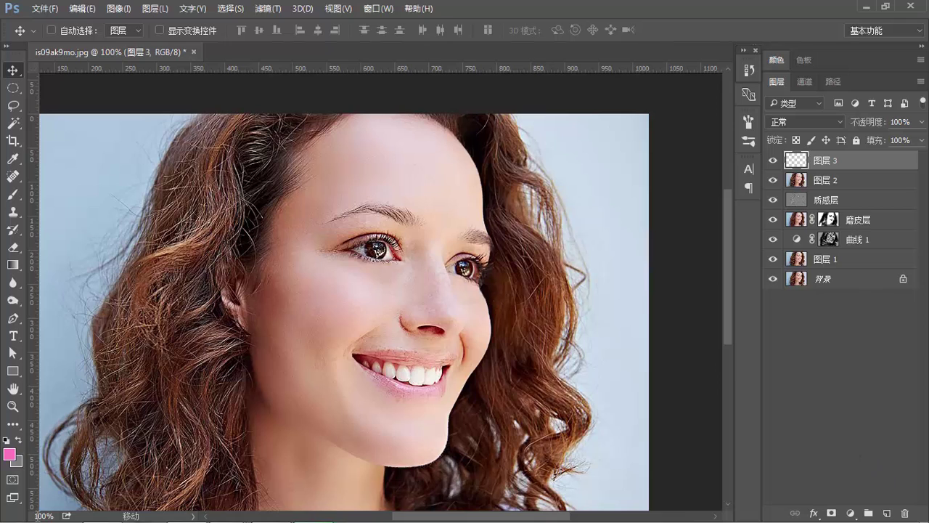
Step: Fill the whole of 图层 3 with 50% grey (808080)
{"action": "left_click", "coordinate": [20, 440]}
{"action": "key", "text": "i"}
{"action": "left_click", "coordinate": [9, 453]}
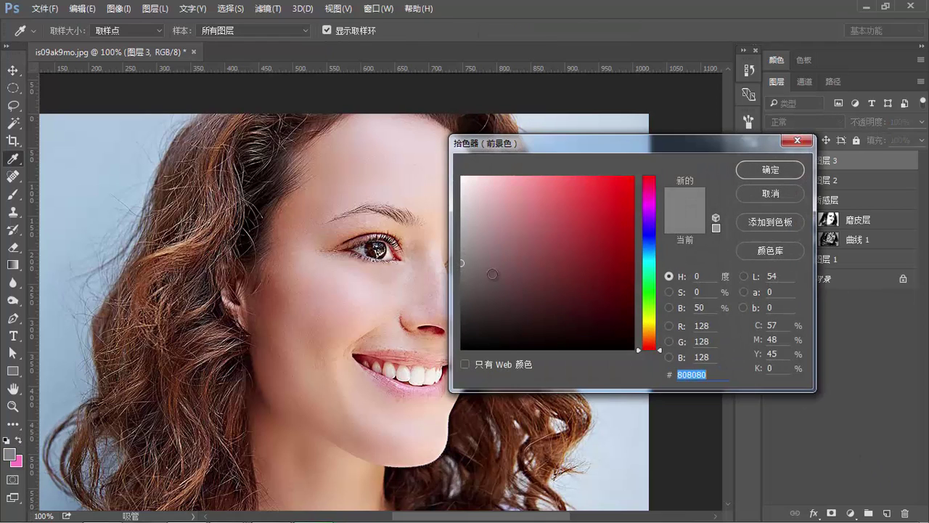
{"action": "left_click", "coordinate": [417, 268]}
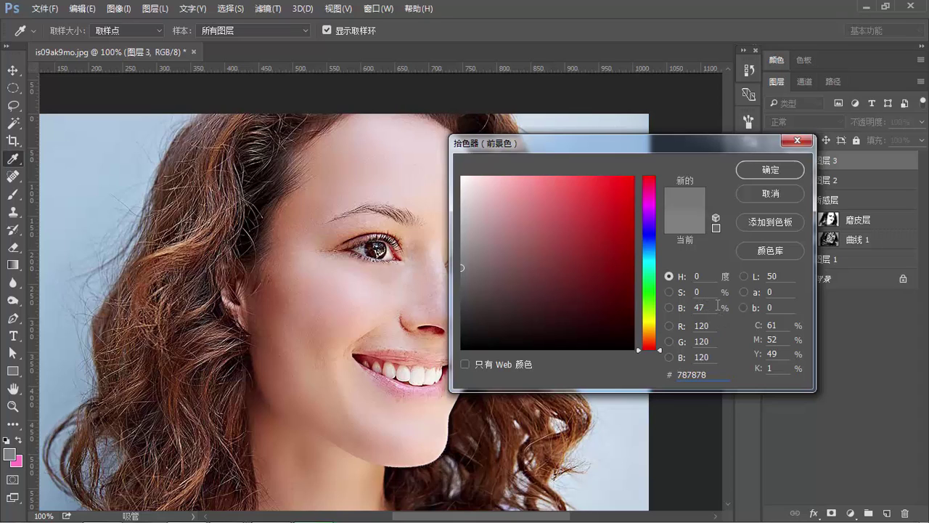
{"action": "type", "text": "50"}
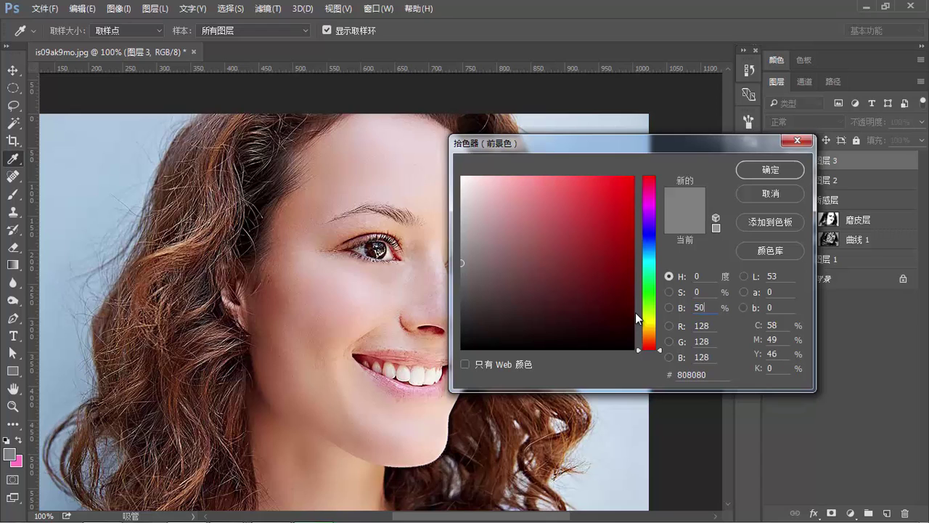
{"action": "left_click", "coordinate": [771, 169]}
{"action": "key", "text": "v"}
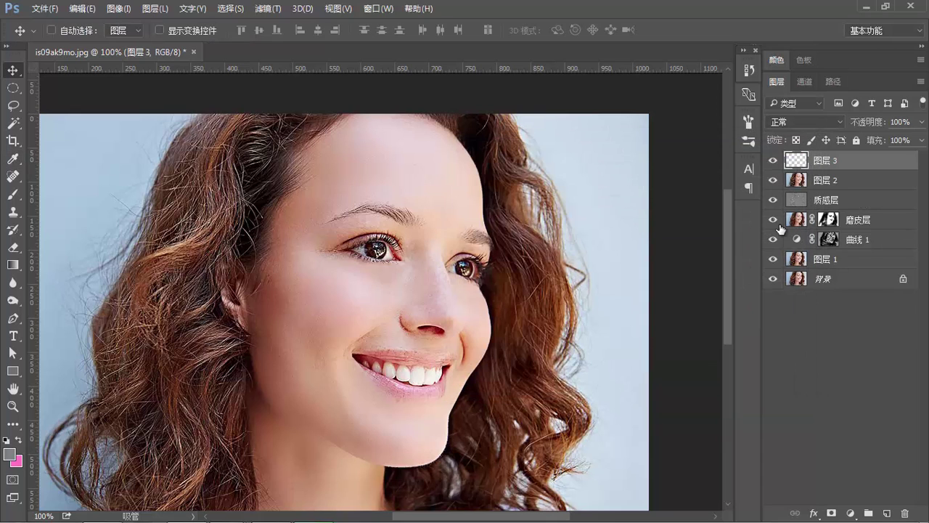
{"action": "key", "text": "alt+BackSpace"}
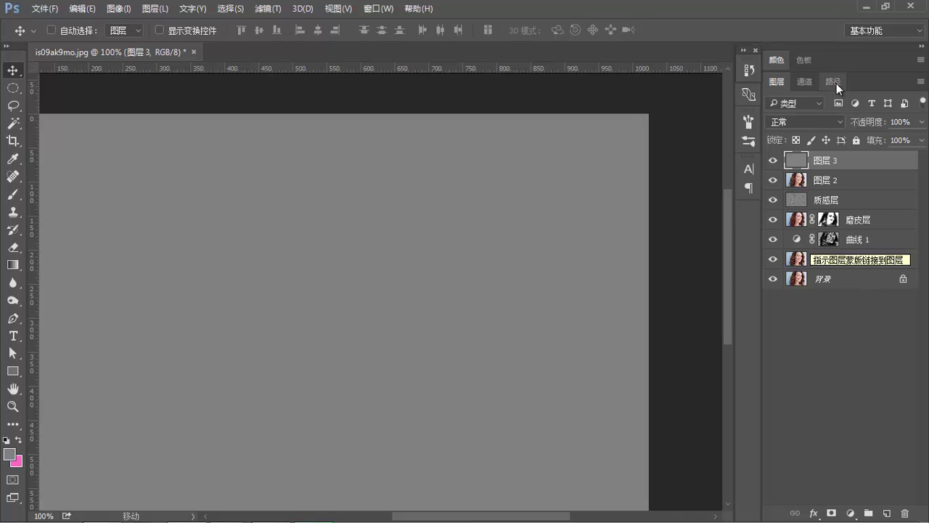
Step: Set 图层 3's blend mode to Soft Light (柔光) and zoom to 200% on the face
{"action": "left_click", "coordinate": [826, 124]}
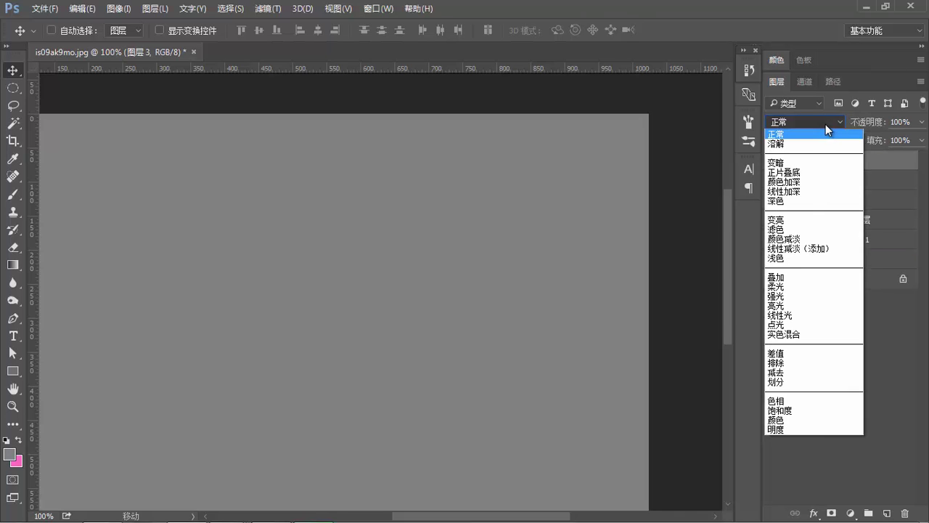
{"action": "left_click", "coordinate": [781, 286]}
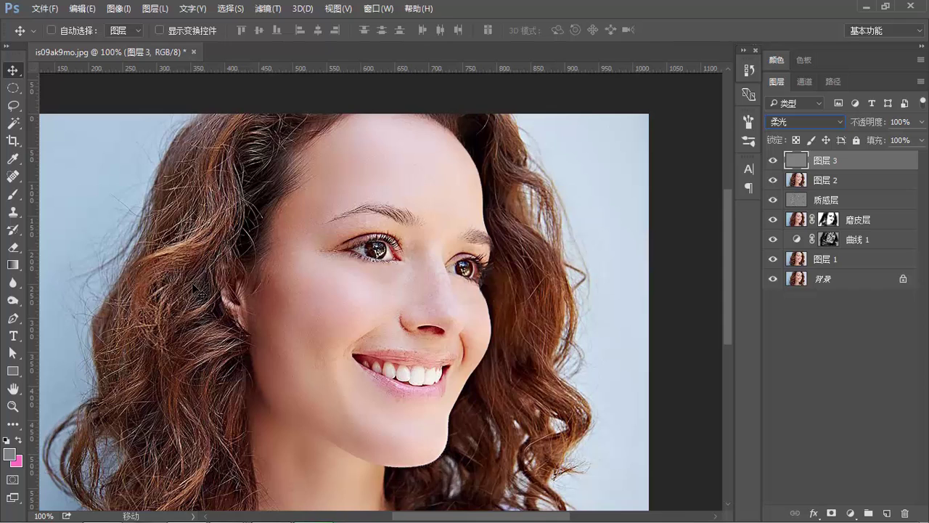
{"action": "key", "text": "ctrl"}
{"action": "key", "text": "ctrl+plus"}
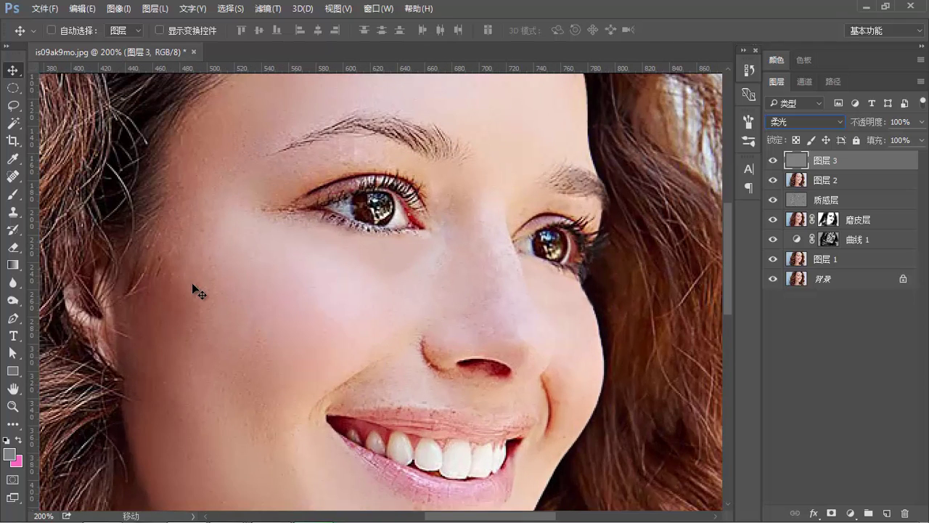
{"action": "scroll", "coordinate": [440, 263], "scroll_direction": "down", "scroll_amount": 1}
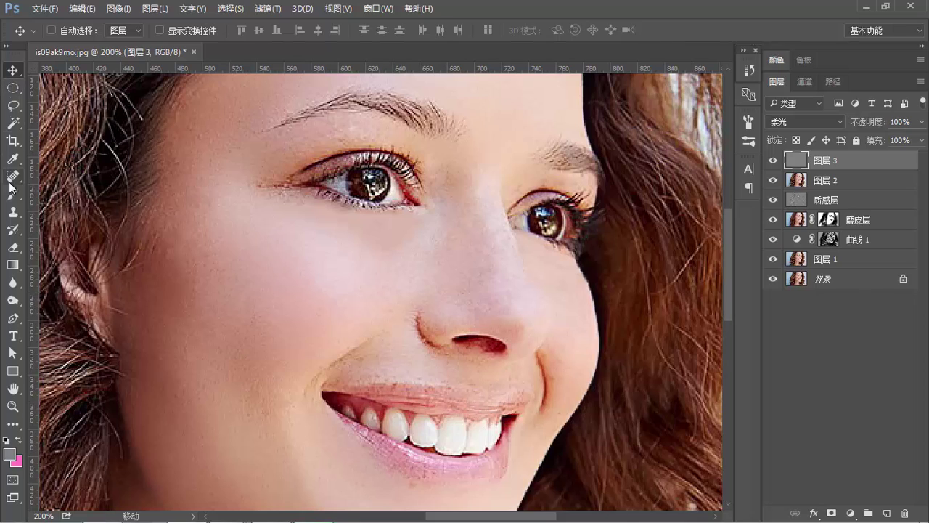
Step: Set up Dodge, then Burn with a size-20 brush, to shape the cheeks and nose
{"action": "left_click", "coordinate": [13, 302]}
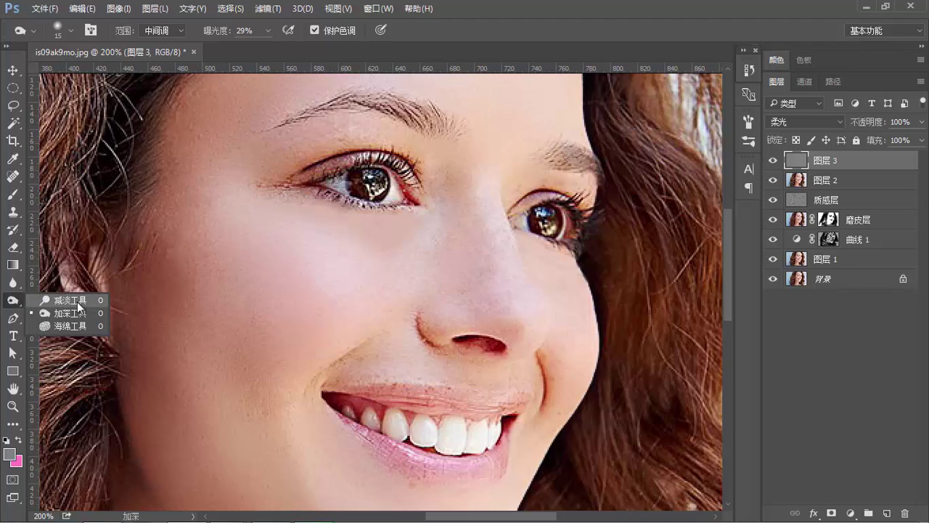
{"action": "left_click", "coordinate": [78, 306]}
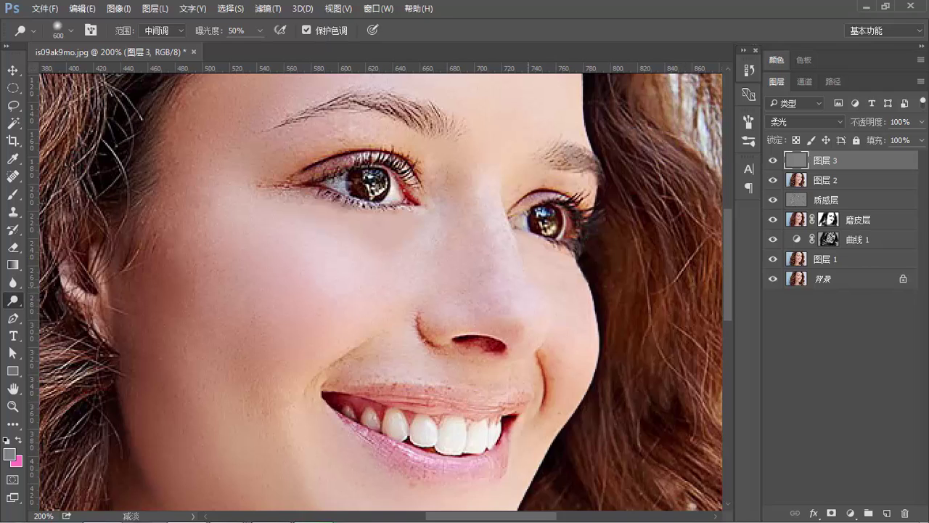
{"action": "key", "text": "bracketleft"}
{"action": "key", "text": "bracketleft"}
{"action": "key", "text": "bracketleft"}
{"action": "key", "text": "bracketleft"}
{"action": "key", "text": "bracketleft"}
{"action": "key", "text": "bracketleft"}
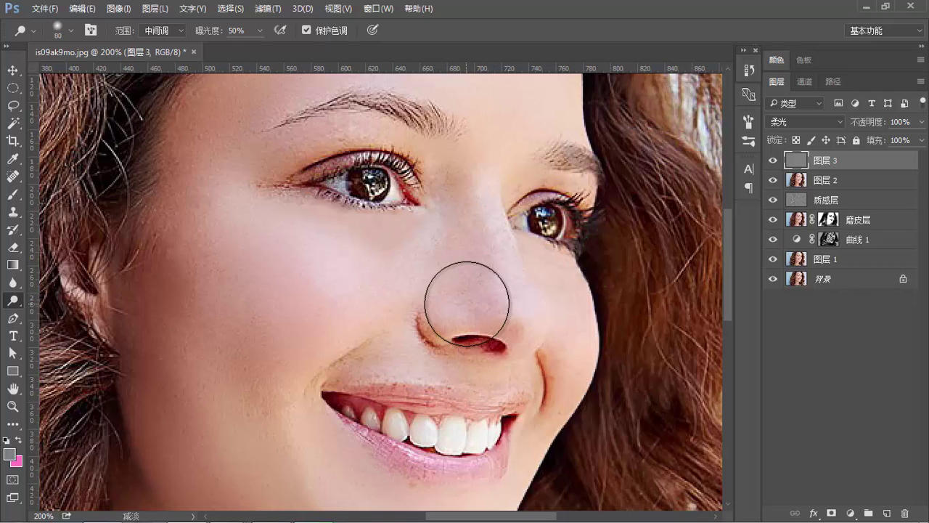
{"action": "key", "text": "bracketleft"}
{"action": "key", "text": "bracketleft"}
{"action": "right_click", "coordinate": [16, 303]}
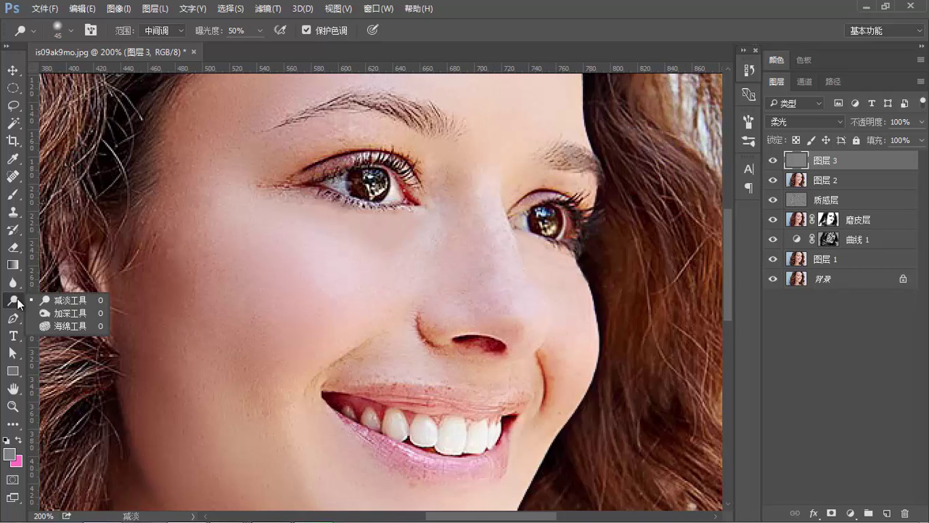
{"action": "left_click", "coordinate": [67, 311]}
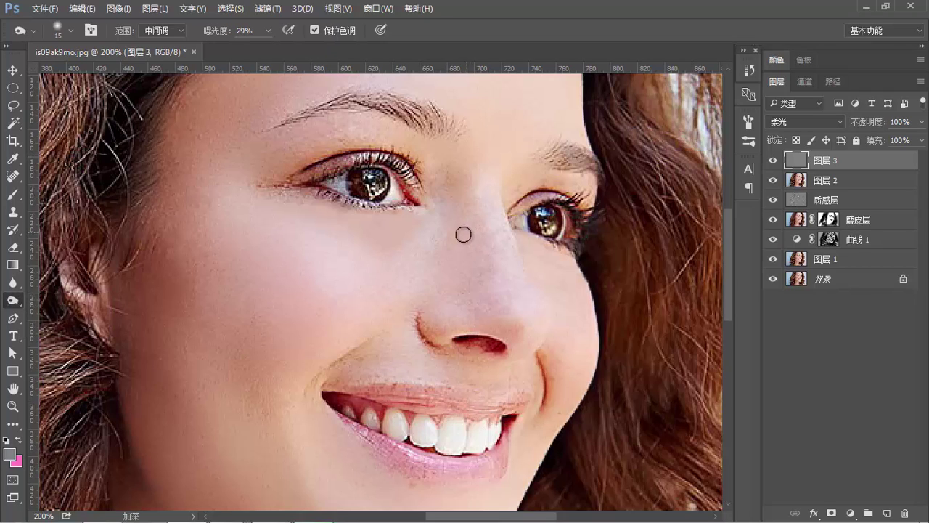
{"action": "key", "text": "bracketright"}
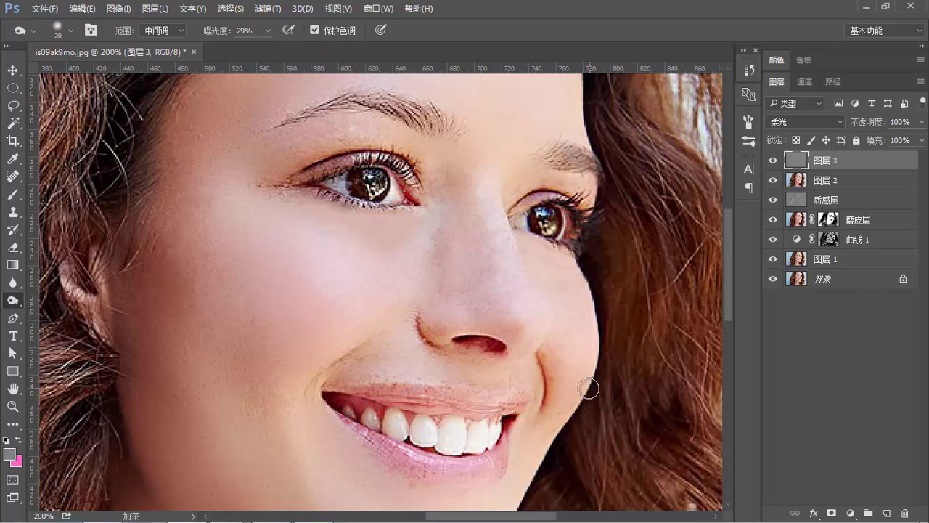
{"action": "key", "text": "ctrl+minus"}
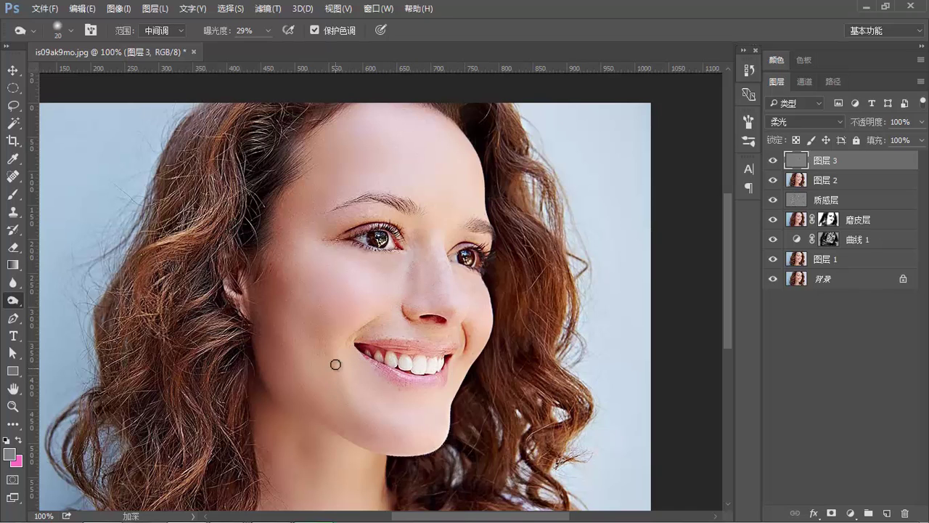
{"action": "key", "text": "ctrl+plus"}
{"action": "key", "text": "ctrl+plus"}
{"action": "key", "text": "ctrl+plus"}
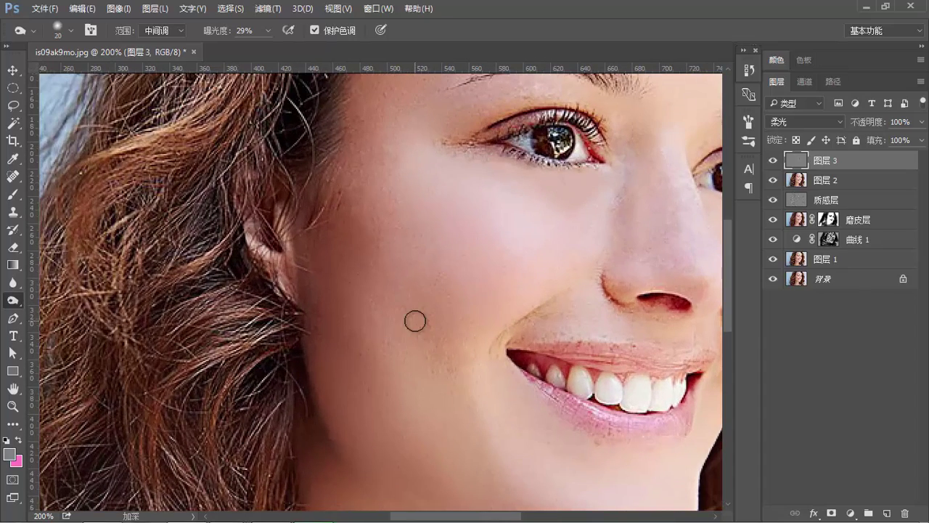
{"action": "left_click_drag", "start_coordinate": [441, 338], "coordinate": [335, 242]}
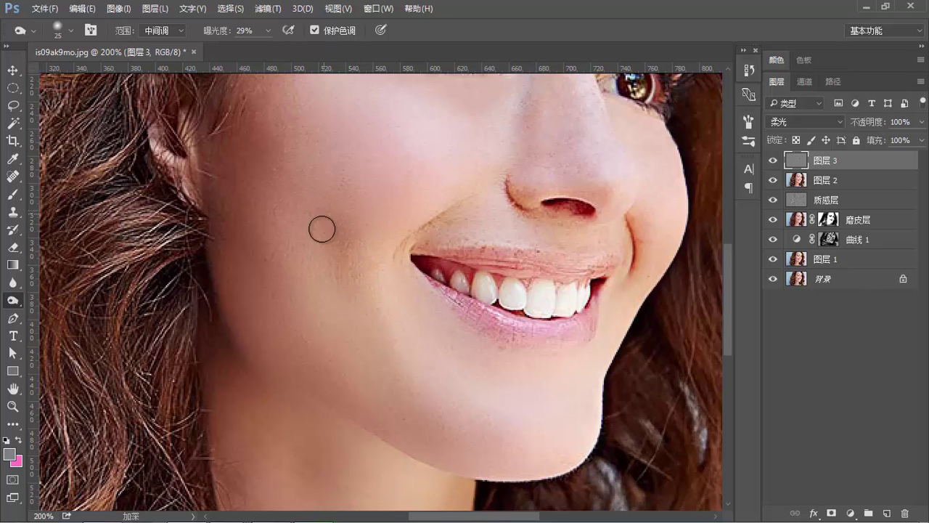
{"action": "key", "text": "ctrl+minus"}
{"action": "key", "text": "ctrl+minus"}
{"action": "key", "text": "ctrl+minus"}
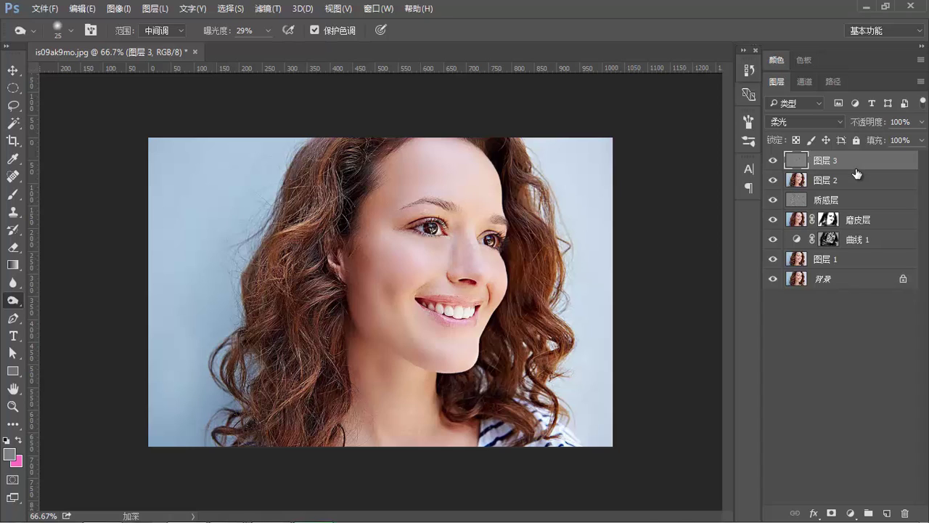
Step: Add a new empty layer, 图层 4, and zoom to 300% on the mouth
{"action": "key", "text": "v"}
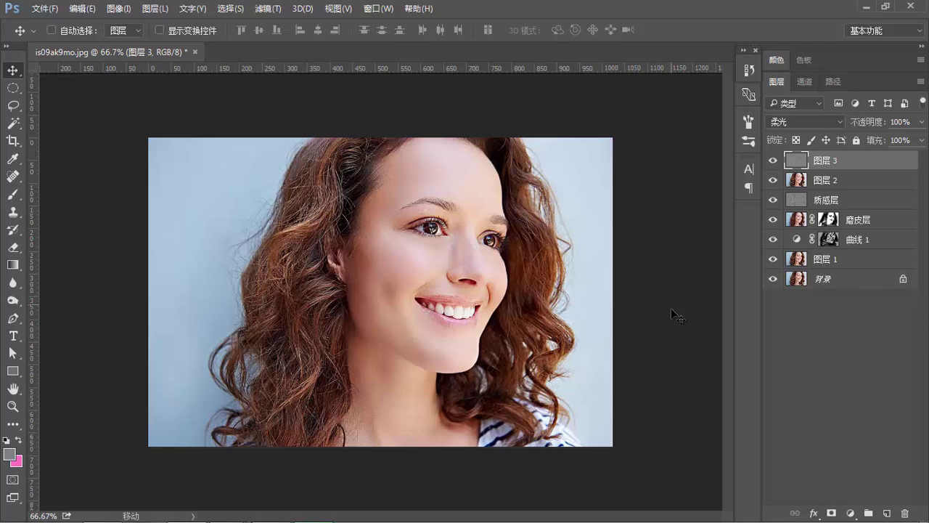
{"action": "left_click", "coordinate": [887, 514]}
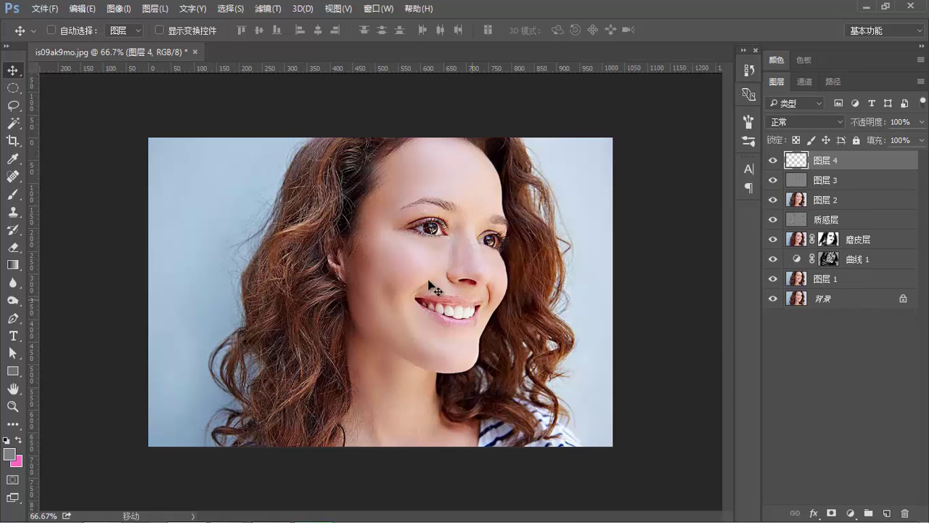
{"action": "scroll", "coordinate": [475, 298], "scroll_direction": "up", "scroll_amount": 2, "text": "alt"}
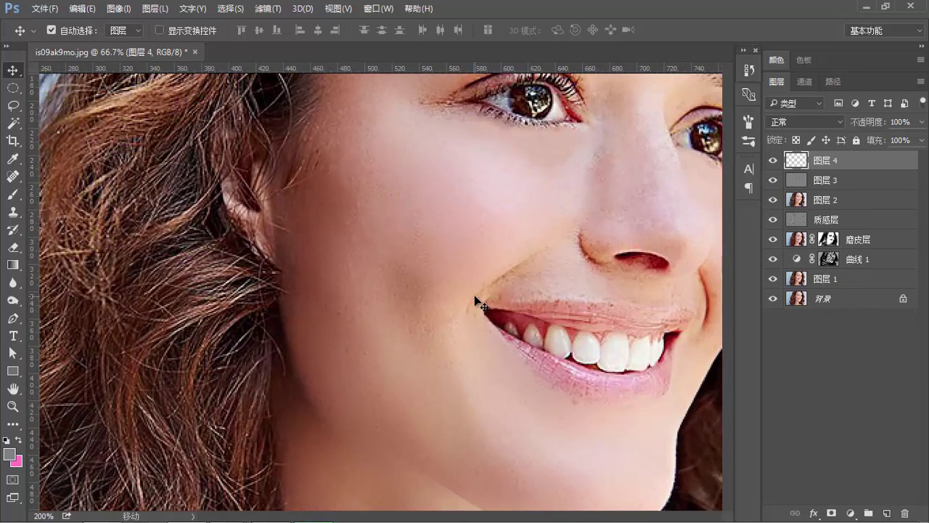
{"action": "left_click_drag", "start_coordinate": [477, 298], "coordinate": [344, 211]}
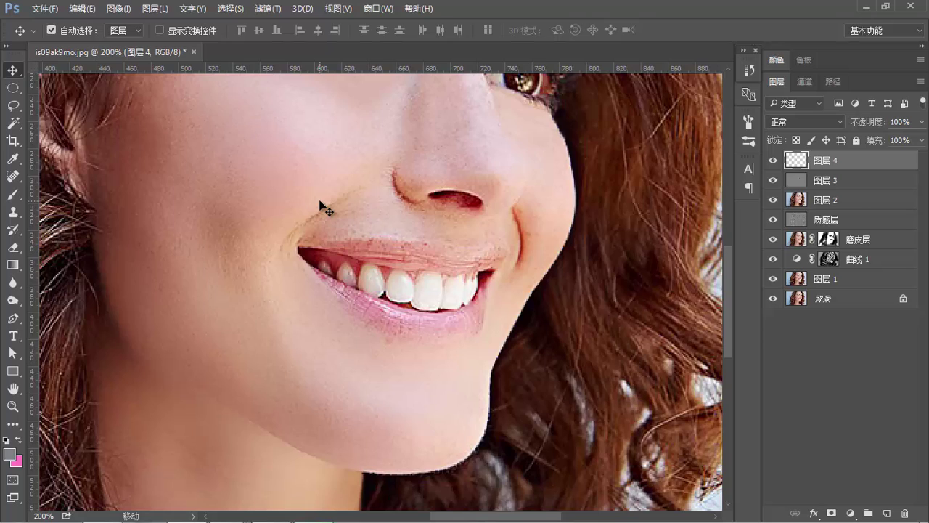
{"action": "key", "text": "ctrl+plus"}
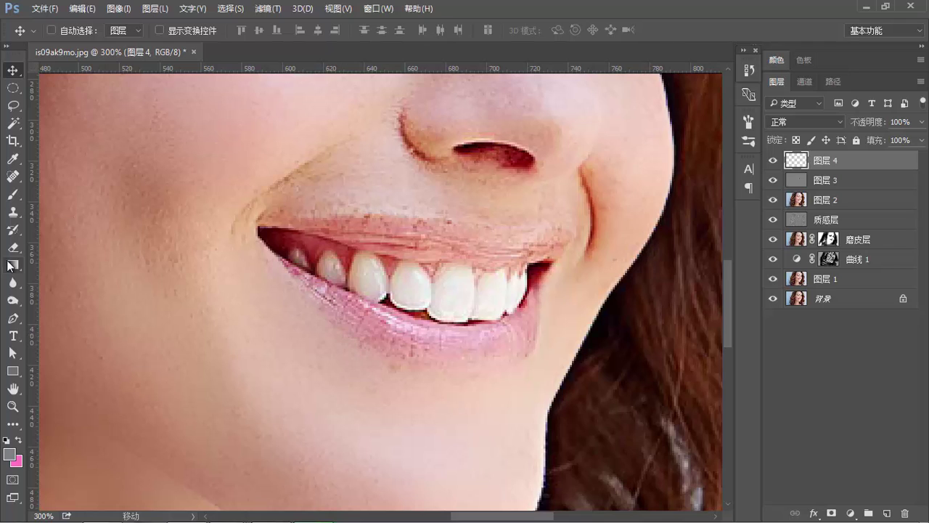
Step: Pick the regular Brush with a finer tip at 400% zoom, undoing a stray lip stroke
{"action": "left_click", "coordinate": [13, 194]}
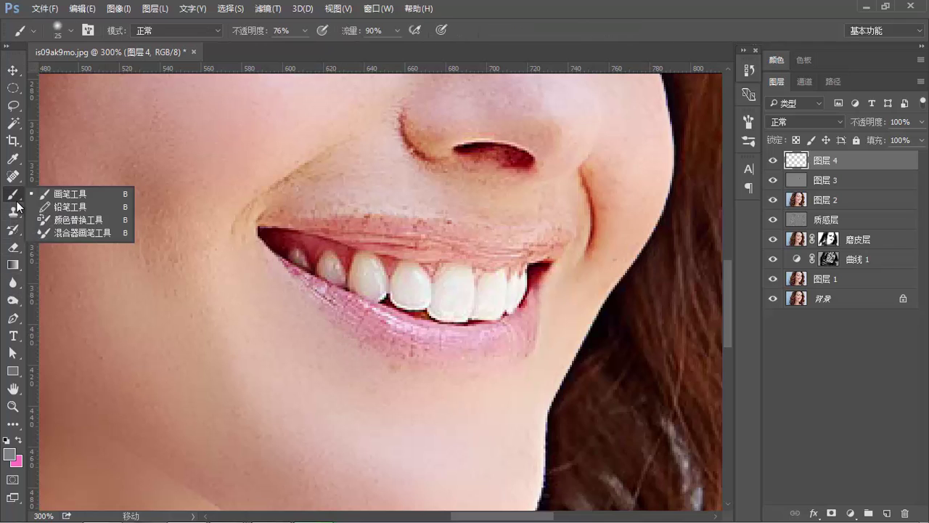
{"action": "left_click", "coordinate": [49, 197]}
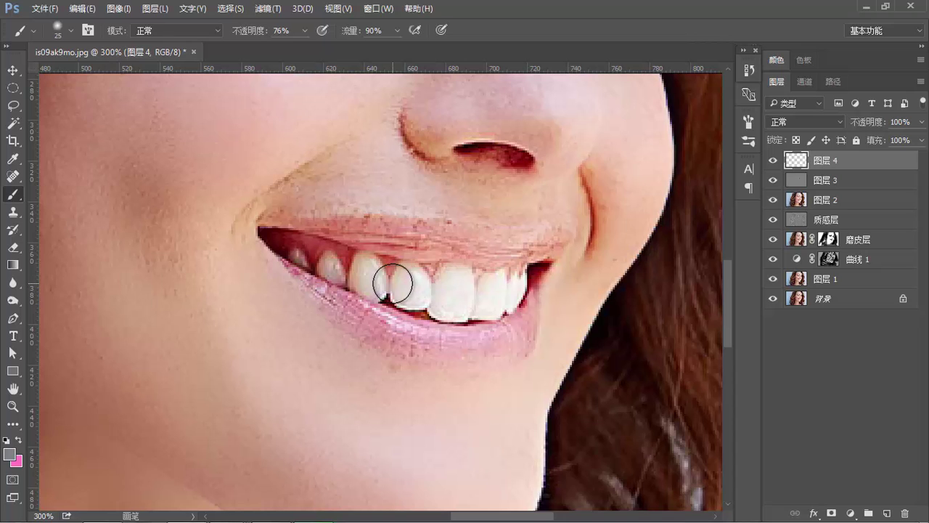
{"action": "scroll", "coordinate": [395, 291], "scroll_direction": "up", "scroll_amount": 1}
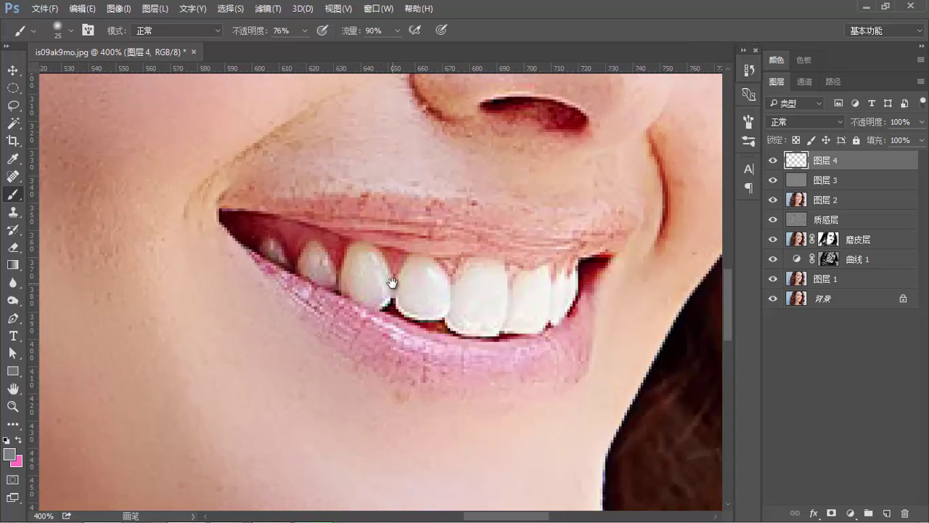
{"action": "left_click_drag", "start_coordinate": [390, 270], "coordinate": [376, 245]}
{"action": "key", "text": "bracketleft"}
{"action": "key", "text": "bracketleft"}
{"action": "key", "text": "bracketleft"}
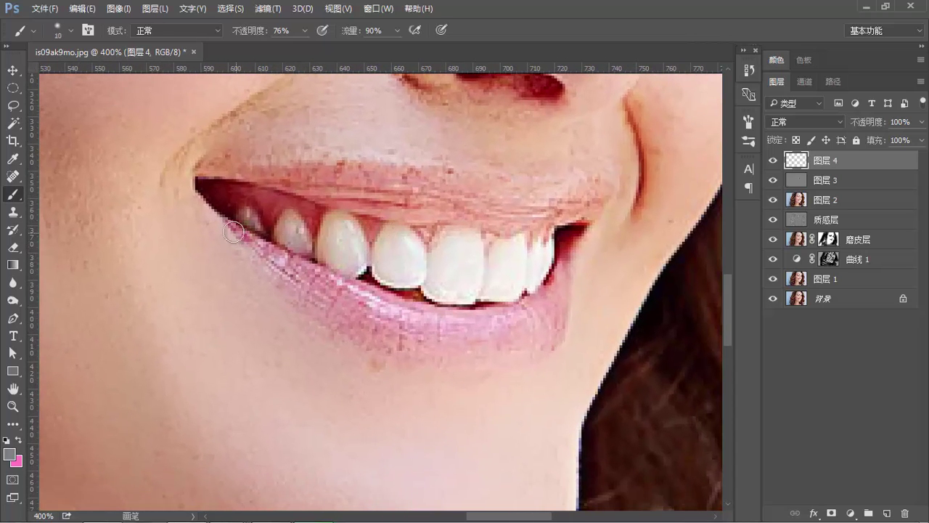
{"action": "left_click_drag", "start_coordinate": [233, 229], "coordinate": [307, 273]}
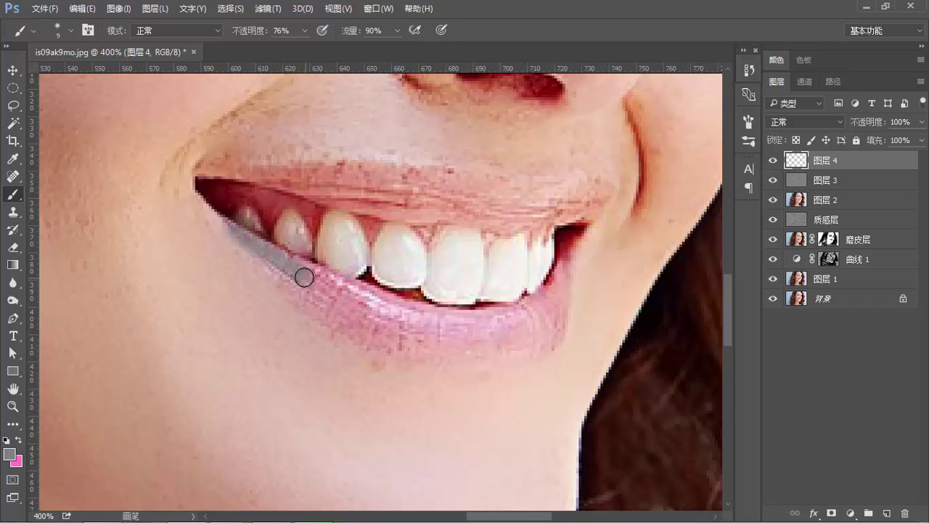
{"action": "key", "text": "ctrl+z"}
Step: Paint pink across the whole lower lip on 图层 4
{"action": "left_click", "coordinate": [19, 440]}
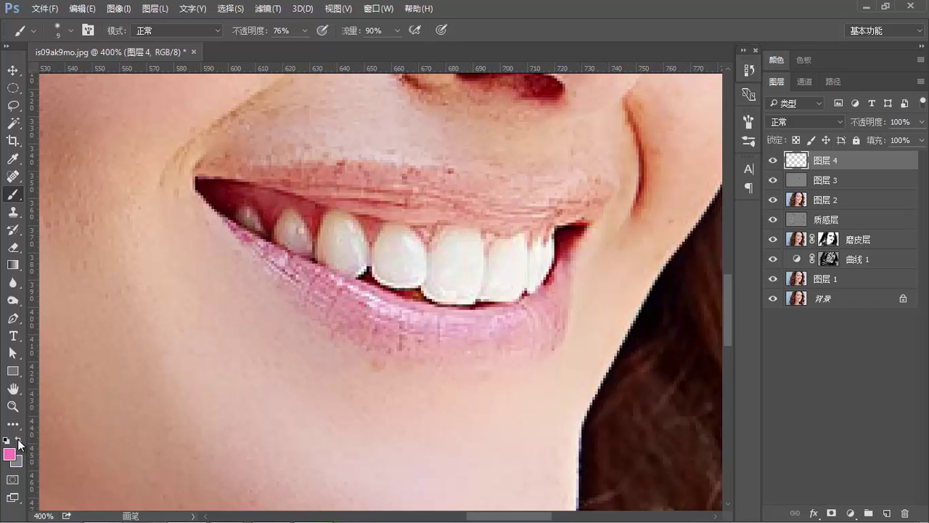
{"action": "left_click_drag", "start_coordinate": [235, 231], "coordinate": [320, 280]}
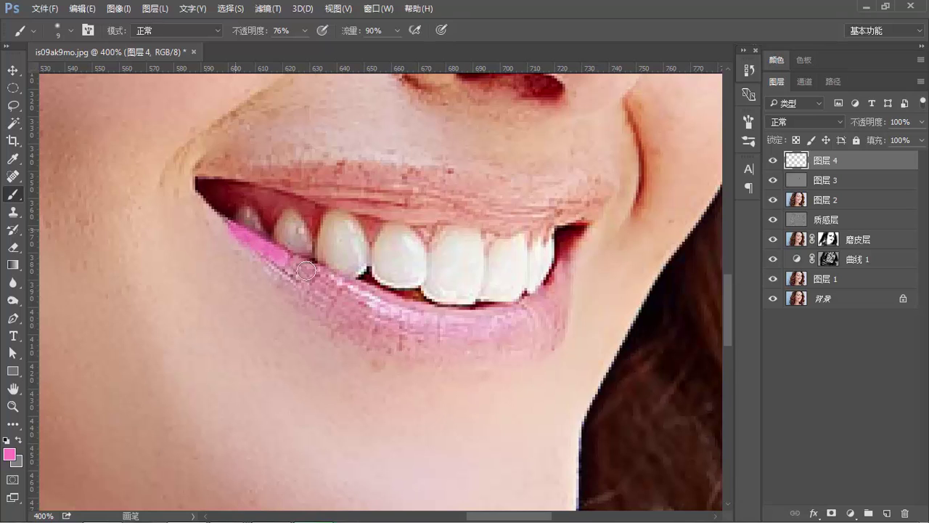
{"action": "left_click_drag", "start_coordinate": [266, 261], "coordinate": [411, 328]}
{"action": "left_click_drag", "start_coordinate": [340, 287], "coordinate": [450, 325]}
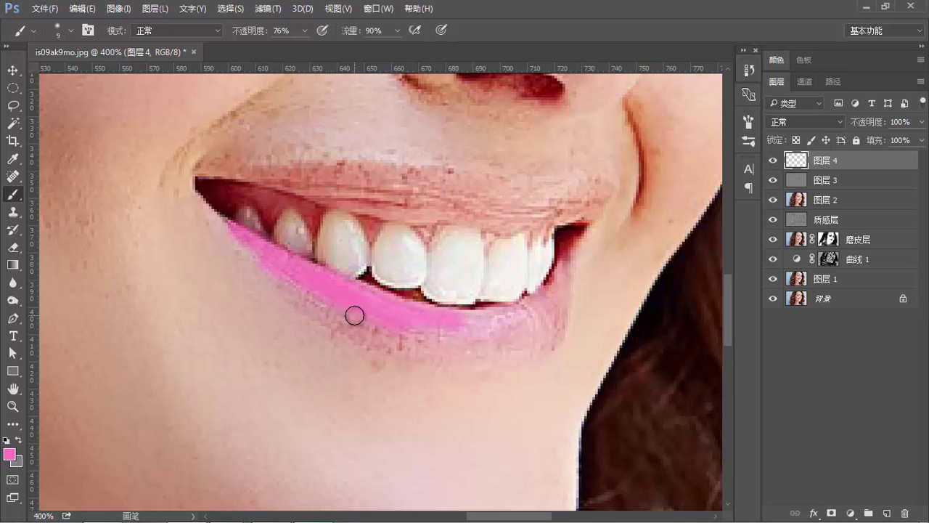
{"action": "mouse_move", "coordinate": [355, 316]}
{"action": "left_mouse_down"}
{"action": "mouse_move", "coordinate": [493, 334]}
{"action": "mouse_move", "coordinate": [534, 321]}
{"action": "left_mouse_up"}
{"action": "left_click_drag", "start_coordinate": [568, 278], "coordinate": [507, 332]}
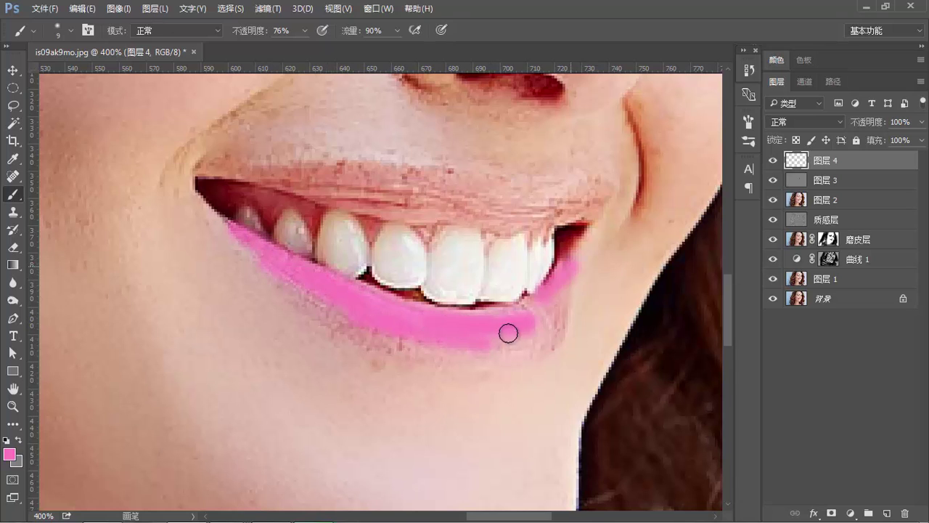
{"action": "left_click_drag", "start_coordinate": [562, 286], "coordinate": [490, 341]}
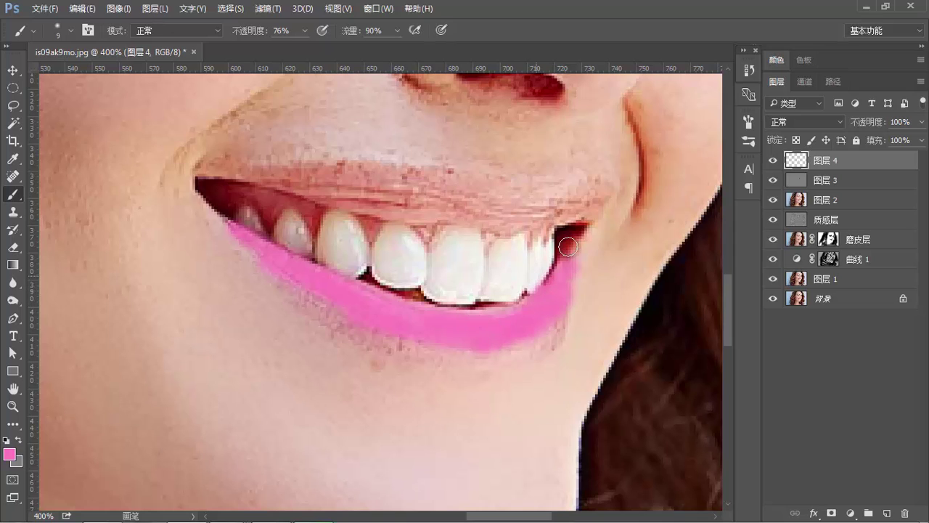
Step: Paint pink over the upper lip, undoing the stroke past the left corner
{"action": "left_click_drag", "start_coordinate": [599, 196], "coordinate": [492, 182]}
{"action": "mouse_move", "coordinate": [208, 172]}
{"action": "left_mouse_down"}
{"action": "mouse_move", "coordinate": [395, 179]}
{"action": "mouse_move", "coordinate": [284, 189]}
{"action": "mouse_move", "coordinate": [415, 207]}
{"action": "left_mouse_up"}
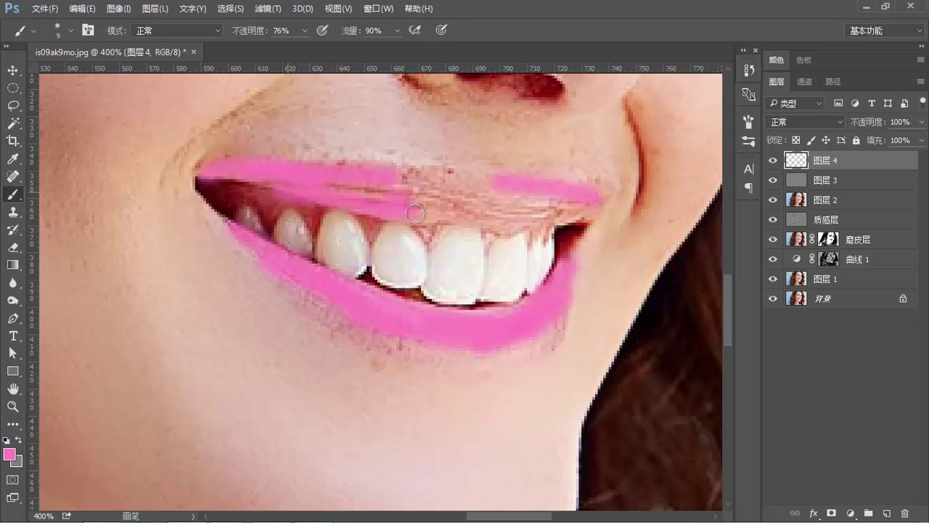
{"action": "left_click_drag", "start_coordinate": [368, 175], "coordinate": [513, 182]}
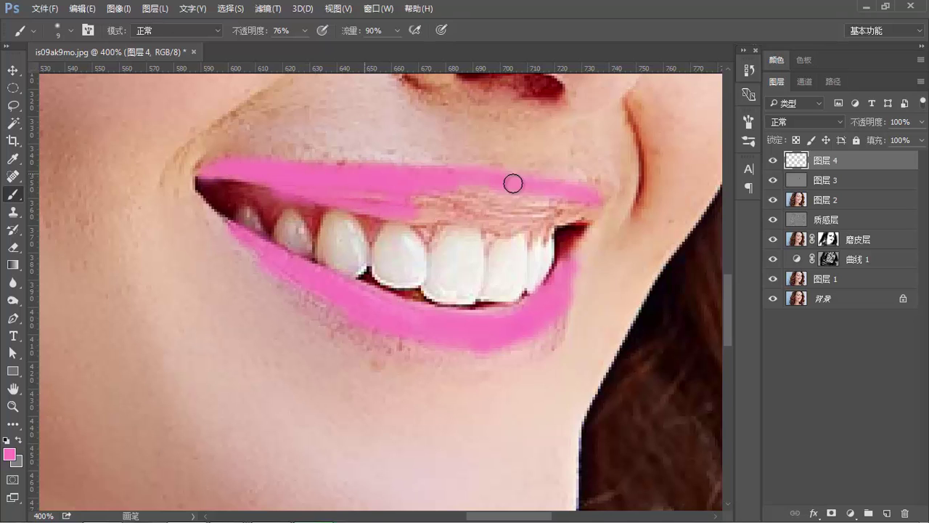
{"action": "mouse_move", "coordinate": [393, 186]}
{"action": "left_mouse_down"}
{"action": "mouse_move", "coordinate": [599, 222]}
{"action": "mouse_move", "coordinate": [533, 210]}
{"action": "mouse_move", "coordinate": [424, 212]}
{"action": "left_mouse_up"}
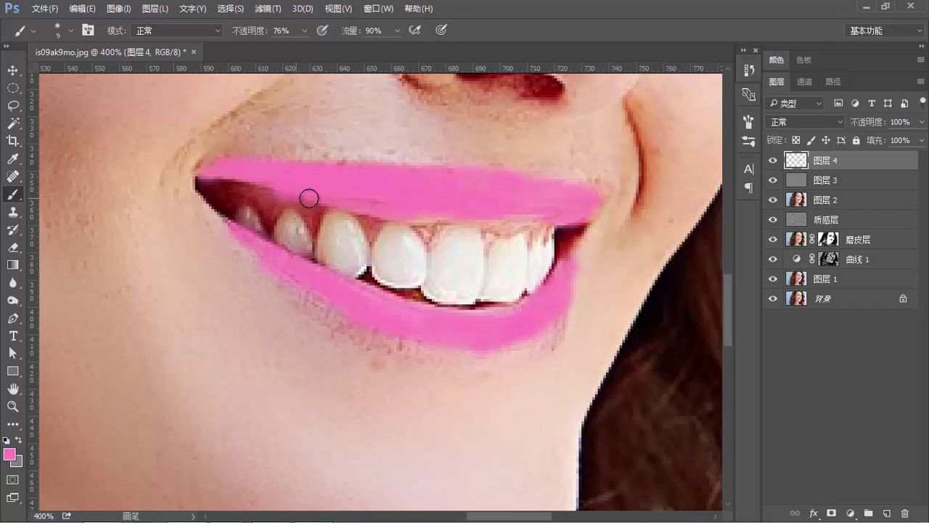
{"action": "left_click_drag", "start_coordinate": [193, 157], "coordinate": [161, 154]}
{"action": "key", "text": "ctrl+z"}
Step: Blend the pink lip layer with Soft Light (柔光)
{"action": "key", "text": "ctrl+minus"}
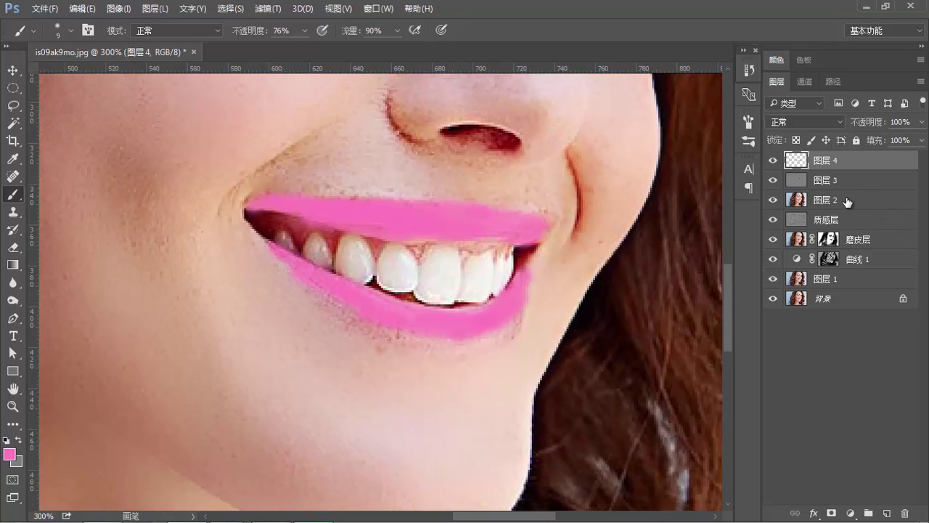
{"action": "key", "text": "ctrl+minus"}
{"action": "key", "text": "ctrl+minus"}
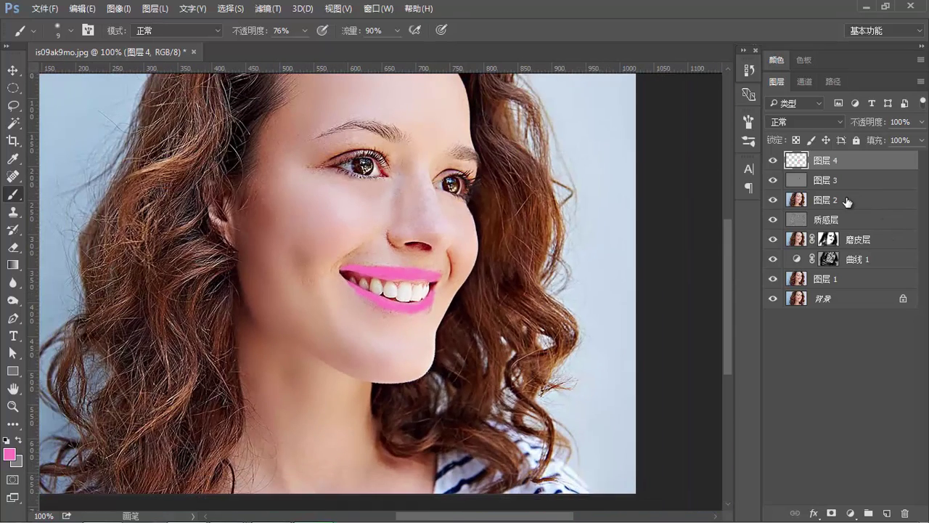
{"action": "left_click", "coordinate": [810, 122]}
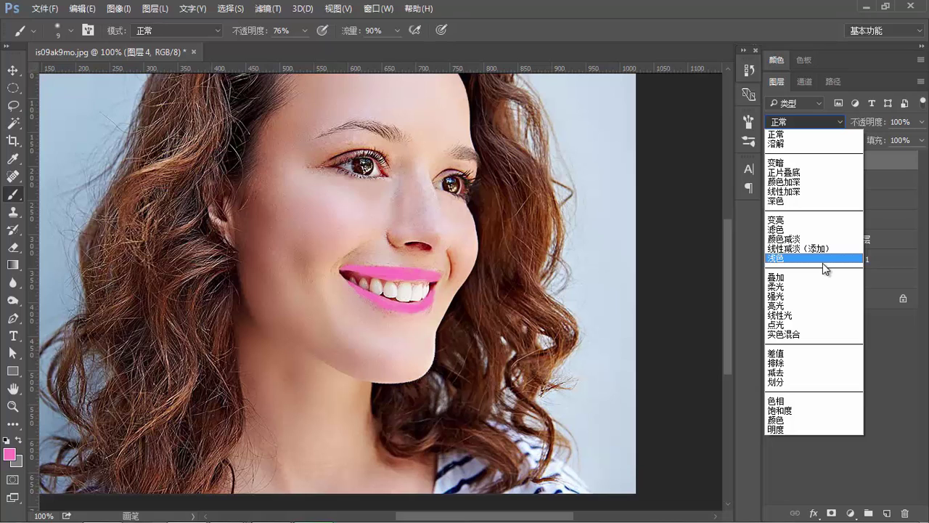
{"action": "left_click", "coordinate": [797, 287]}
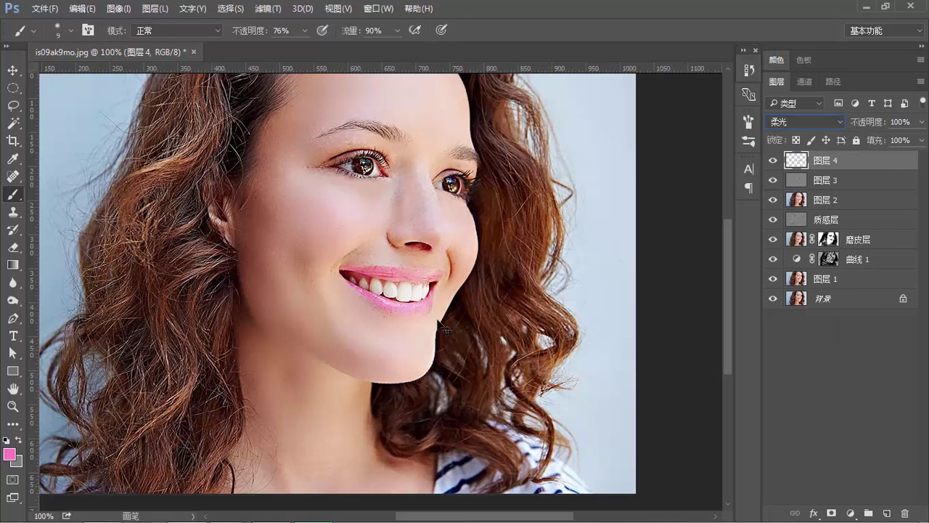
{"action": "key", "text": "ctrl+plus"}
{"action": "key", "text": "ctrl+plus"}
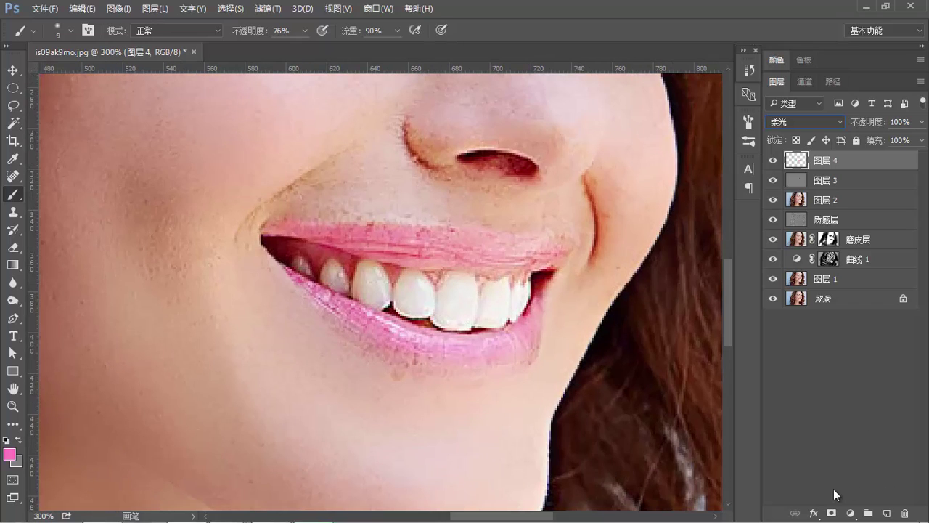
Step: Add a layer mask to 图层 4 and enlarge the brush to mask pink off the teeth
{"action": "left_click", "coordinate": [831, 512]}
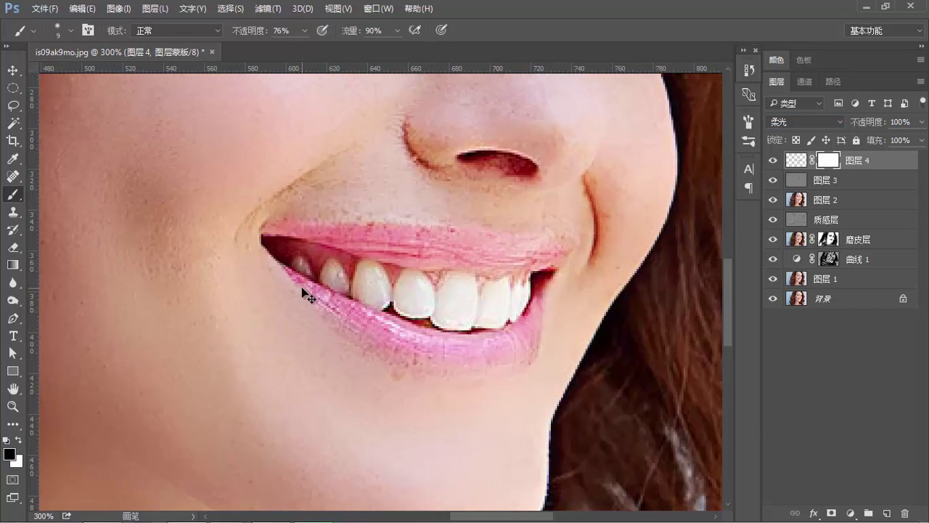
{"action": "key", "text": "ctrl+plus"}
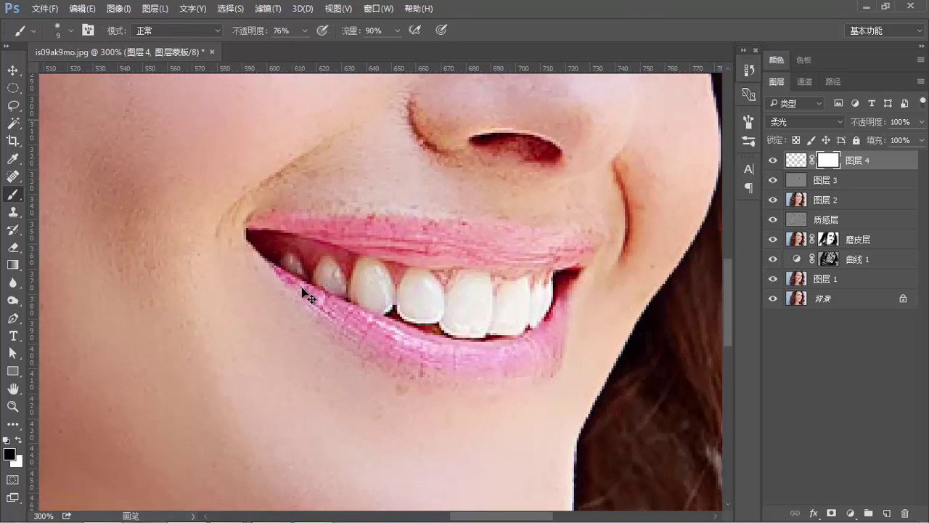
{"action": "key", "text": "bracketright"}
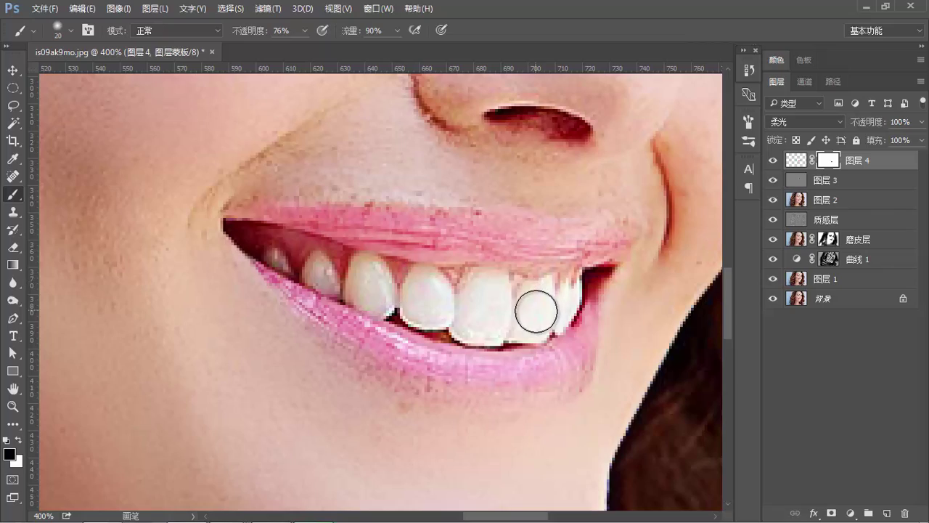
{"action": "key", "text": "ctrl+minus"}
{"action": "key", "text": "ctrl+minus"}
{"action": "key", "text": "ctrl+minus"}
{"action": "key", "text": "ctrl+minus"}
{"action": "key", "text": "ctrl+minus"}
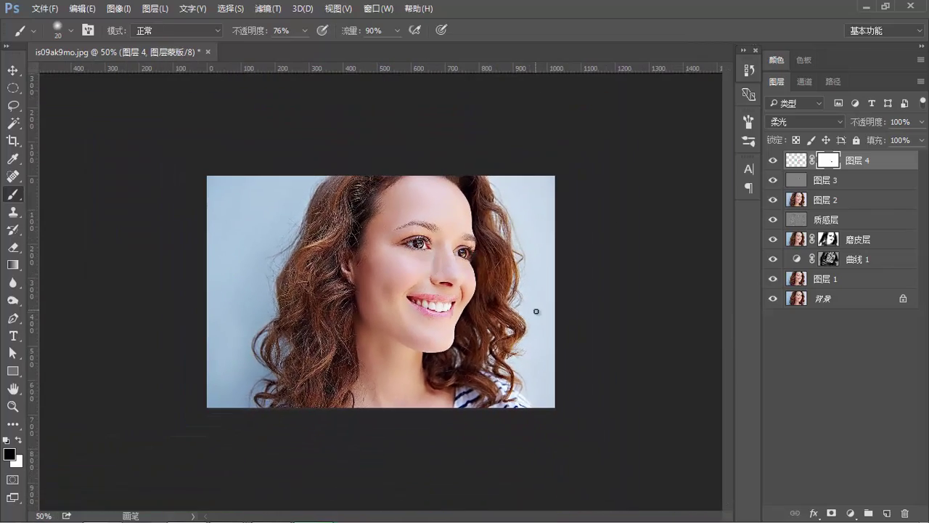
Step: Select 图层 4 through 图层 1 and group them into 组 1 with Ctrl+G
{"action": "left_click", "coordinate": [13, 76]}
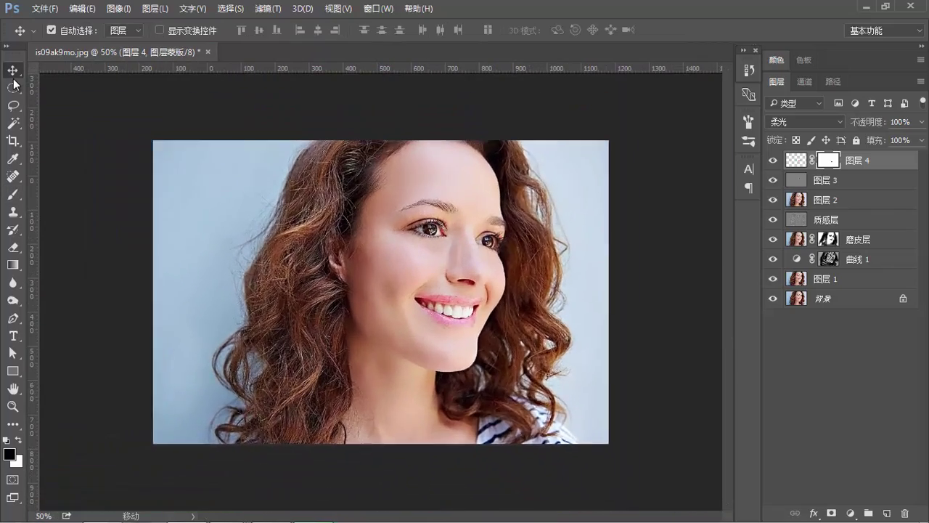
{"action": "key", "text": "ctrl+plus"}
{"action": "key", "text": "ctrl+plus"}
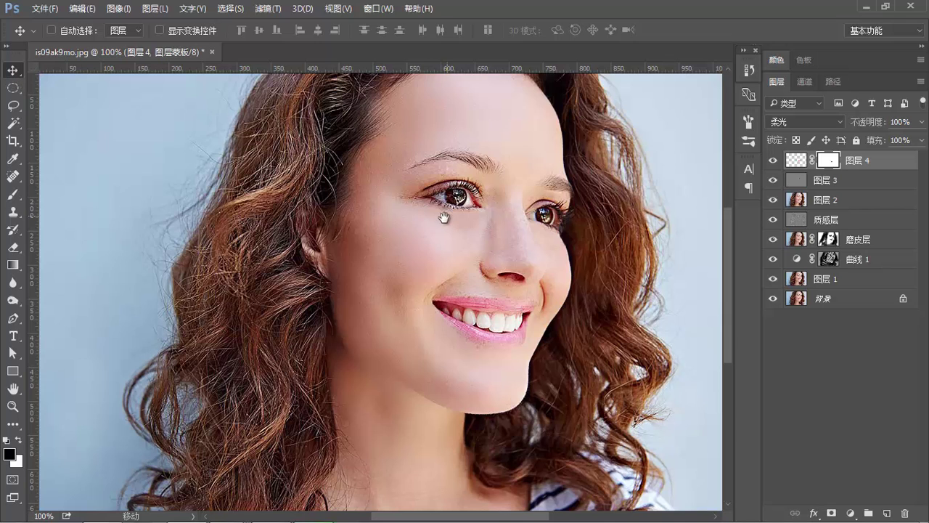
{"action": "left_click_drag", "start_coordinate": [445, 219], "coordinate": [419, 229]}
{"action": "left_click_drag", "start_coordinate": [666, 336], "coordinate": [671, 337]}
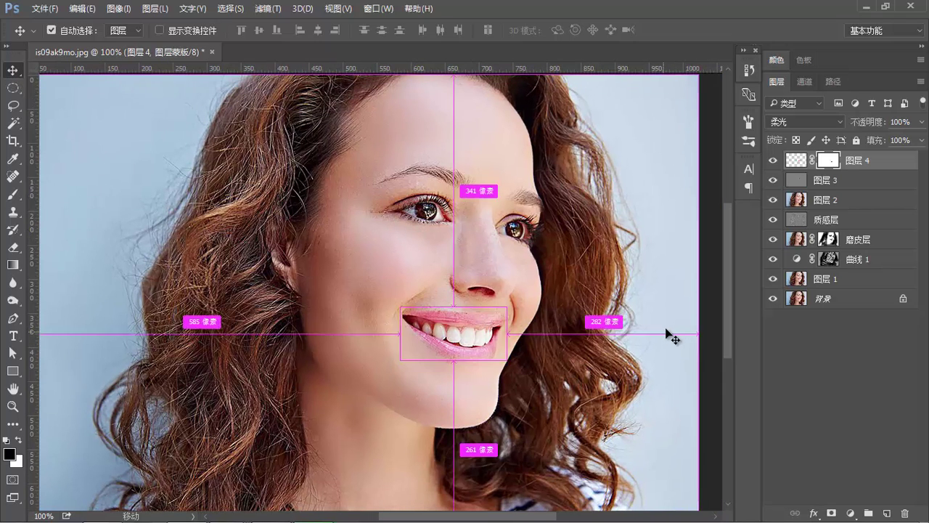
{"action": "left_click_drag", "start_coordinate": [564, 333], "coordinate": [541, 333]}
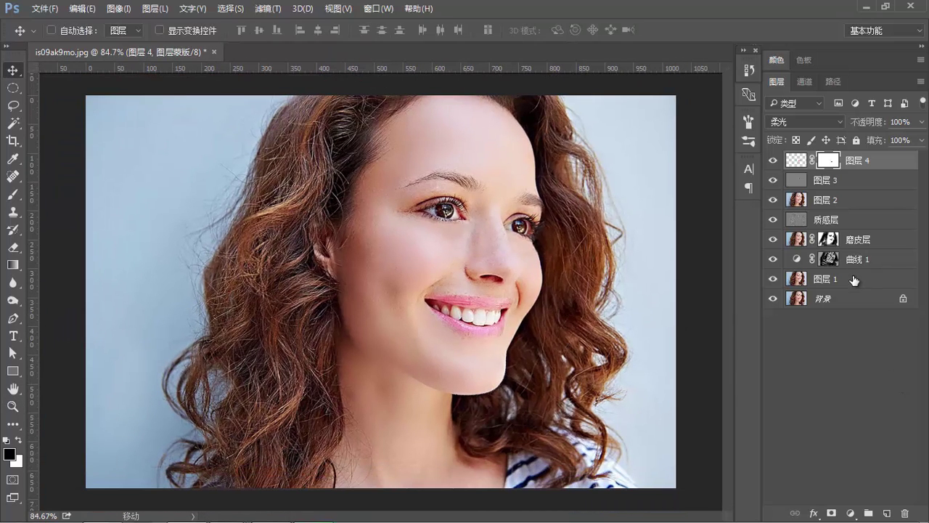
{"action": "left_click", "coordinate": [855, 279], "text": "shift"}
{"action": "key", "text": "ctrl+g"}
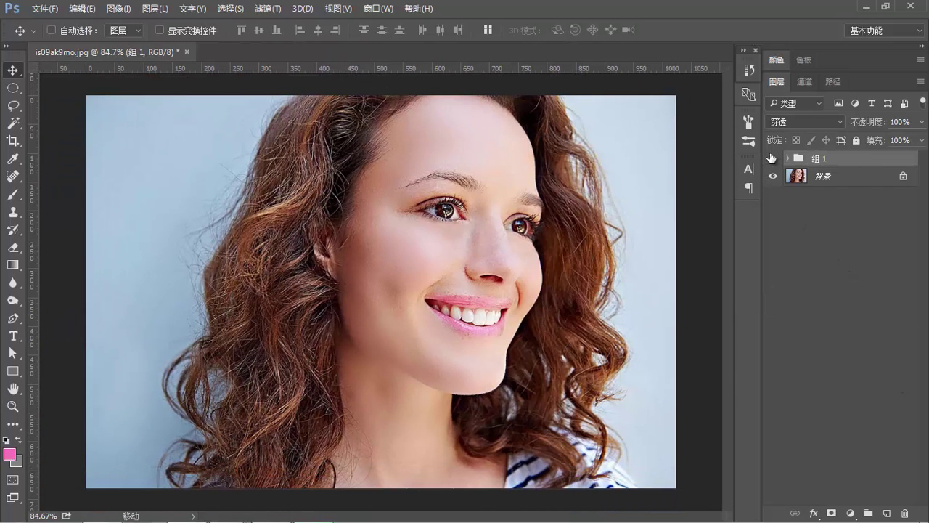
{"action": "left_click", "coordinate": [773, 158]}
{"action": "left_click", "coordinate": [773, 158]}
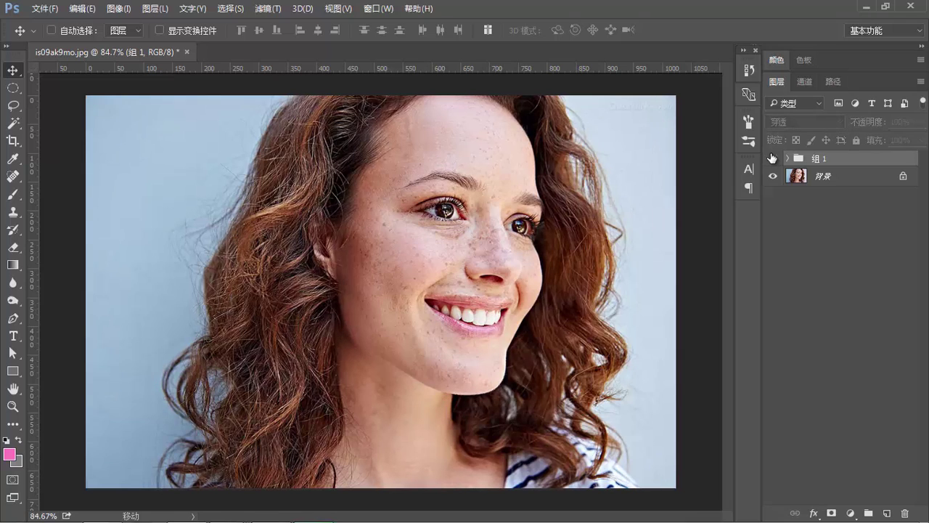
{"action": "left_click", "coordinate": [771, 158]}
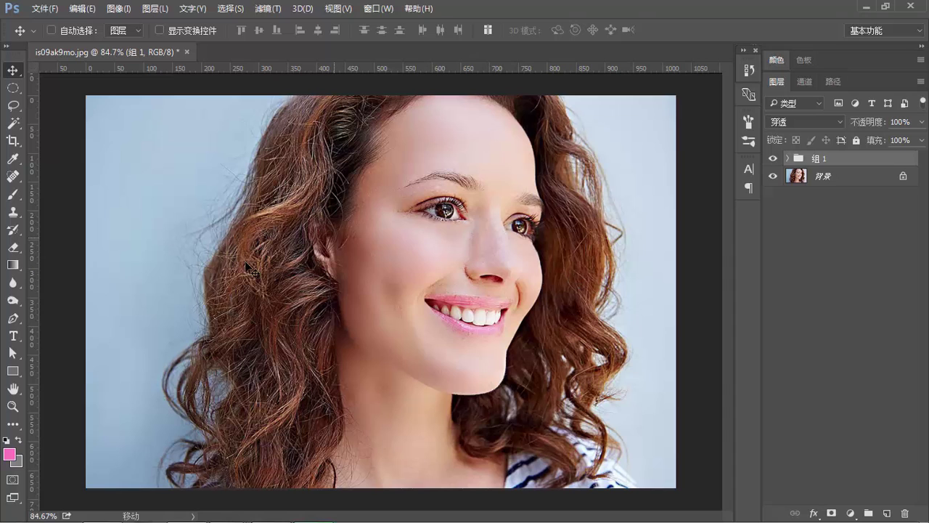
{"action": "key", "text": "ctrl+minus"}
{"action": "scroll", "coordinate": [482, 327], "scroll_direction": "up", "scroll_amount": 1}
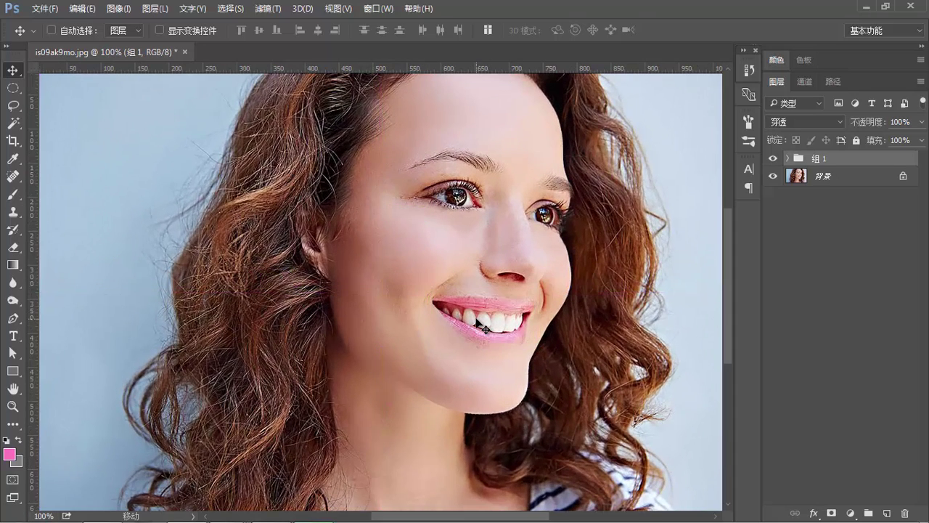